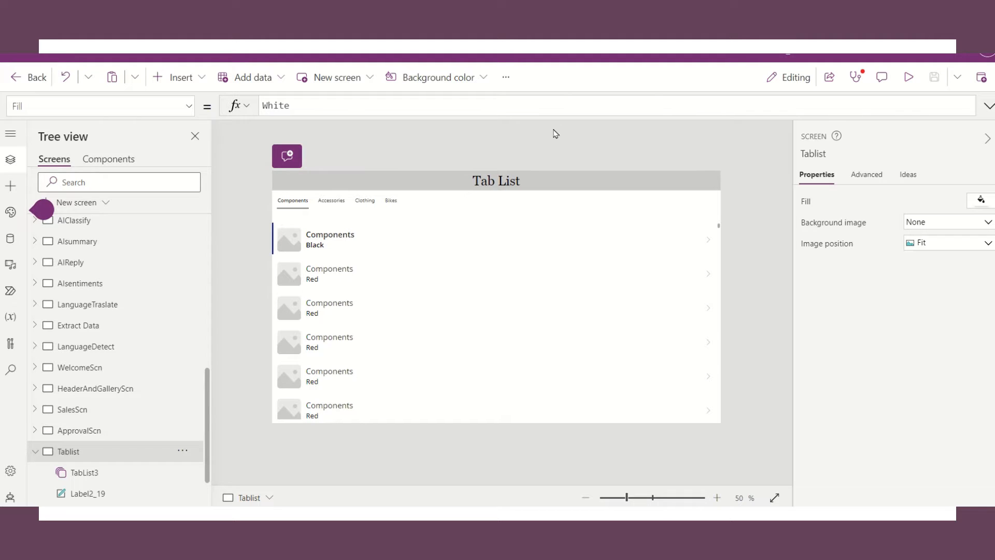
Preview the Tablist screen and switch among the category tabs to see how the gallery is filtered, and return to editing.
click(910, 79)
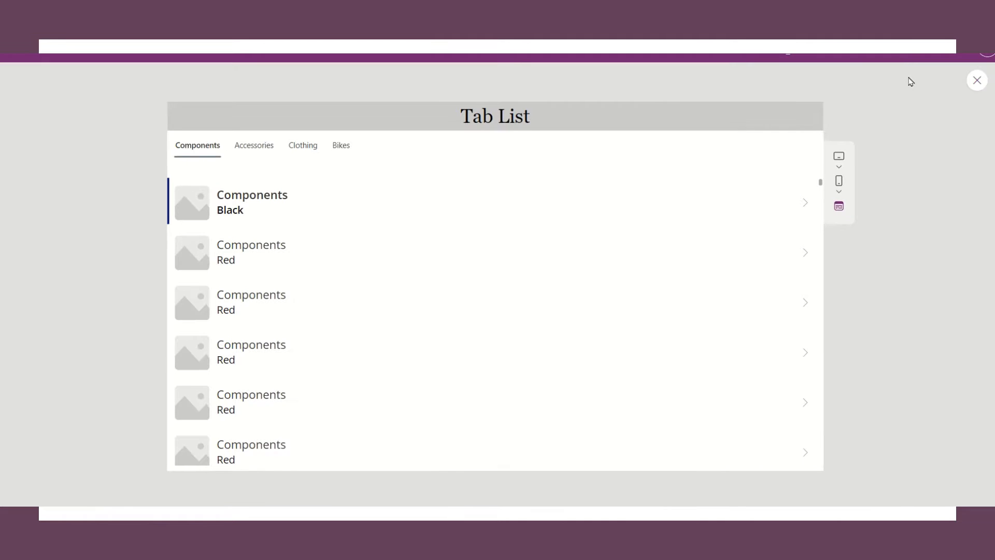
click(260, 148)
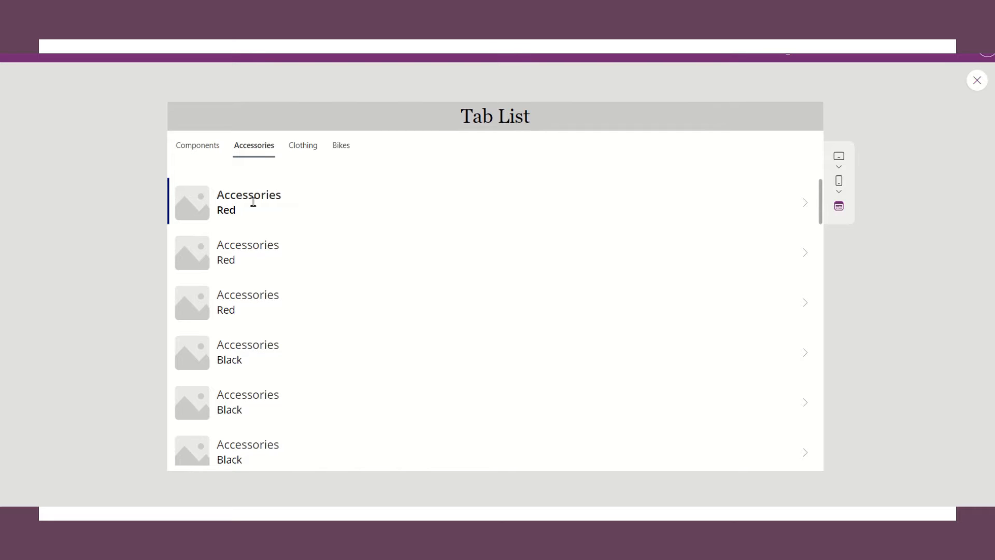
click(341, 150)
click(307, 149)
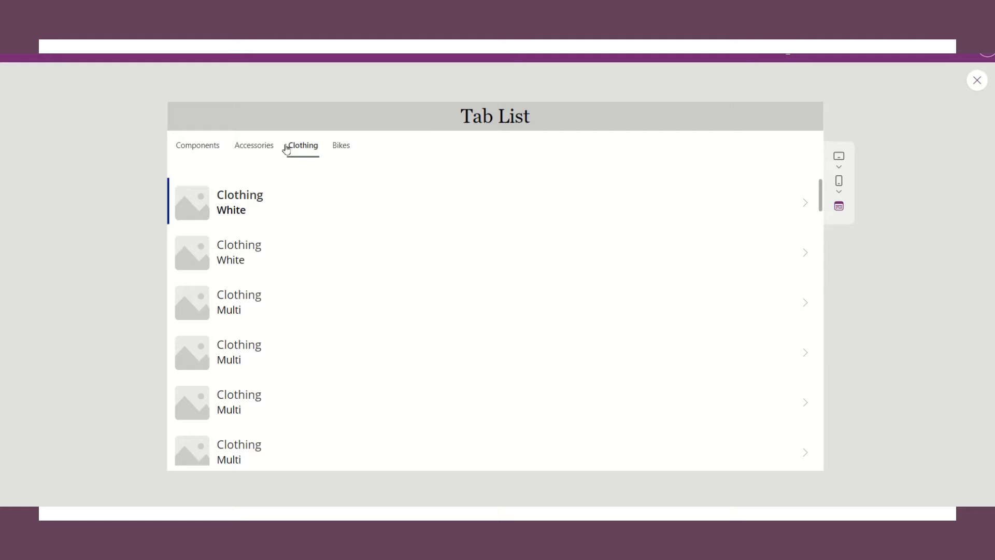
click(210, 148)
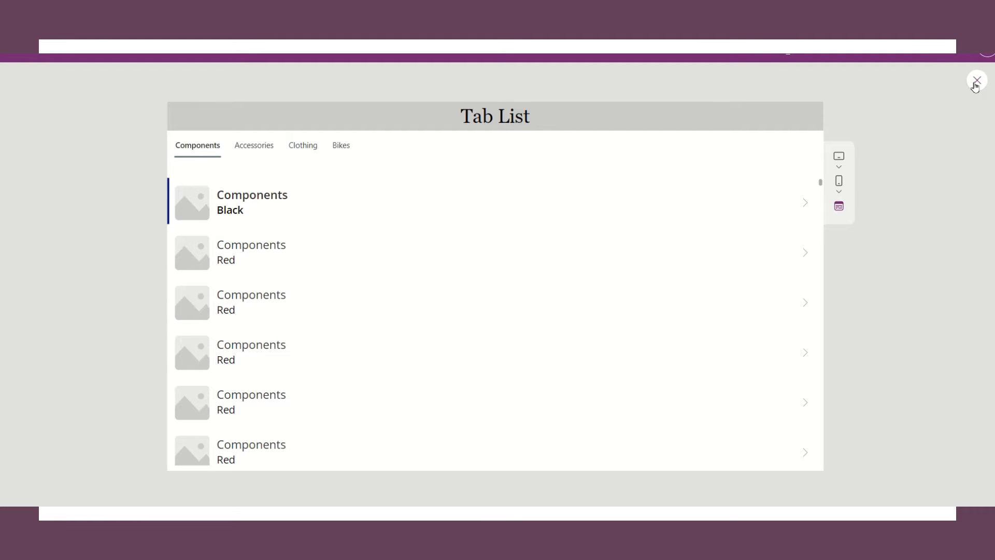
click(975, 83)
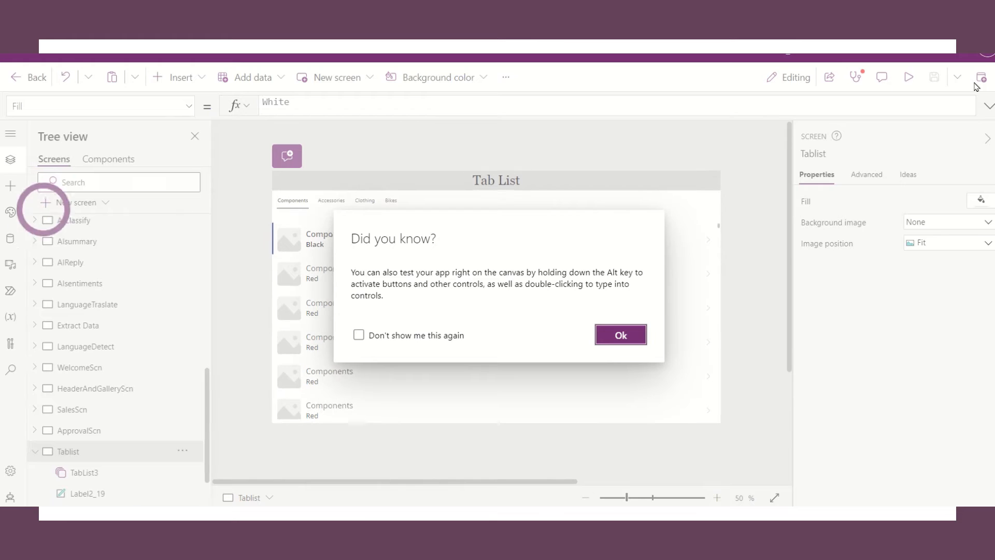
click(625, 331)
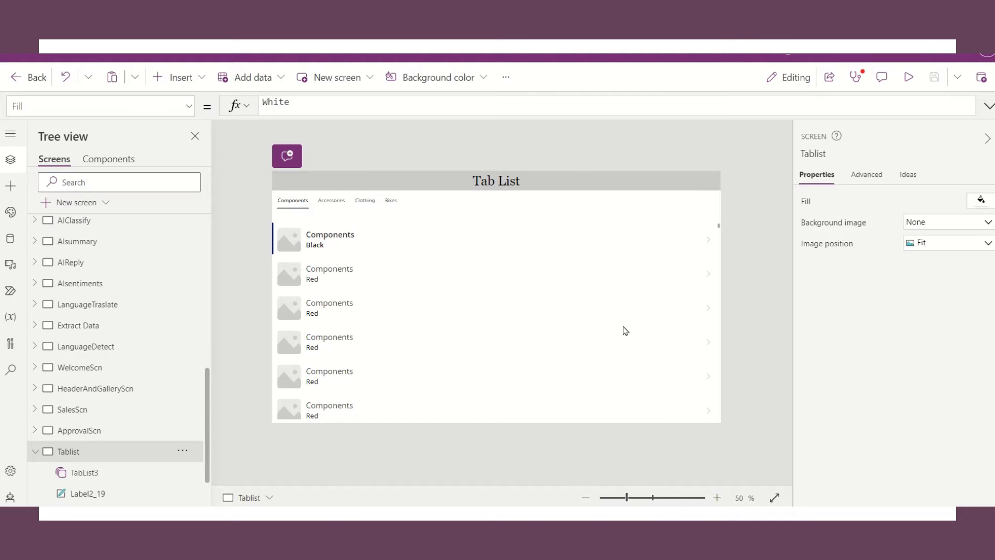
Insert a modern Tab list control on the Tablist screen.
click(200, 79)
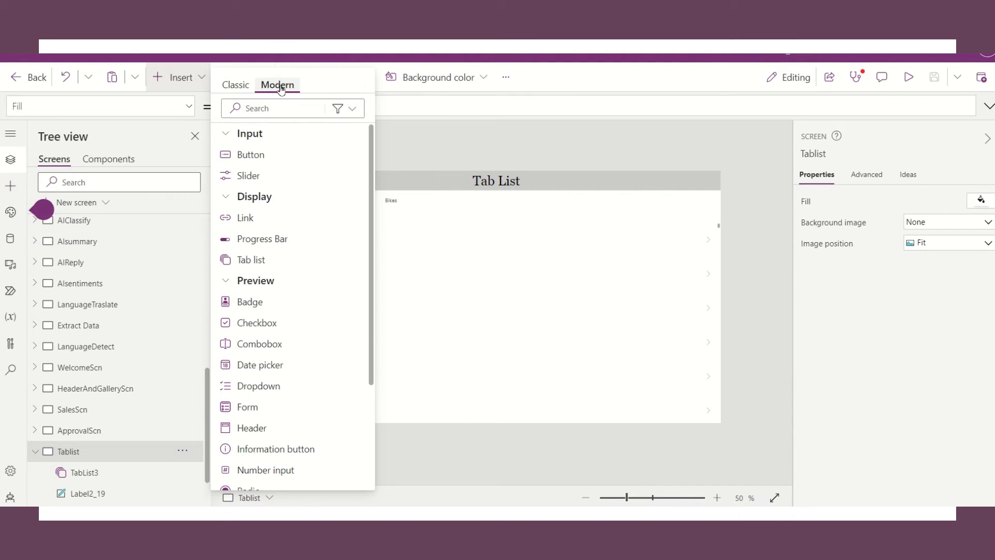
click(251, 87)
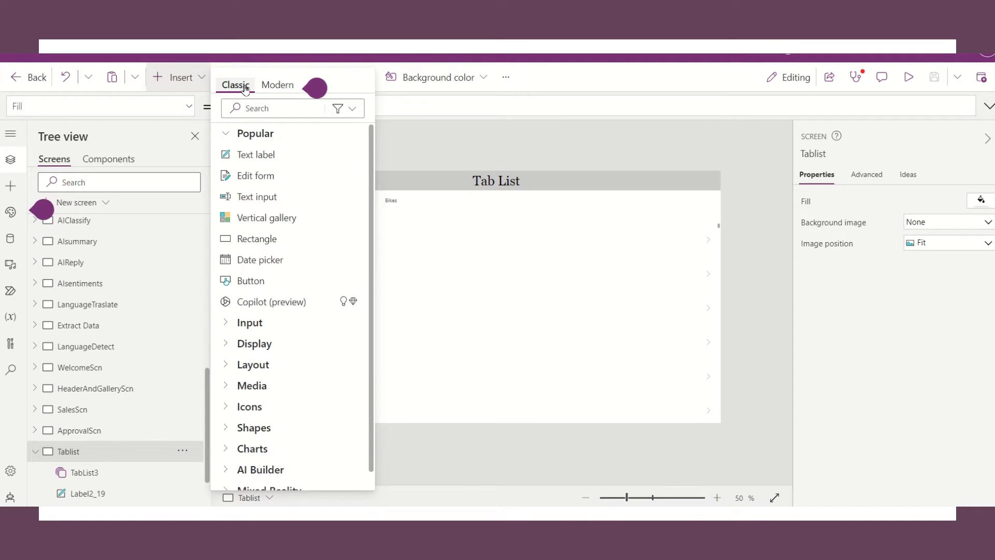
click(266, 87)
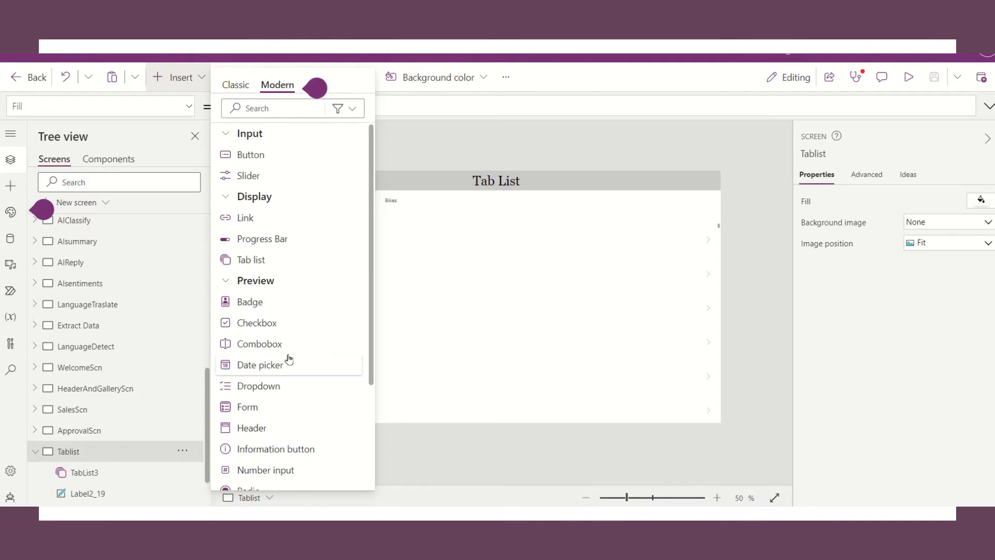
scroll(288, 357, down, 3)
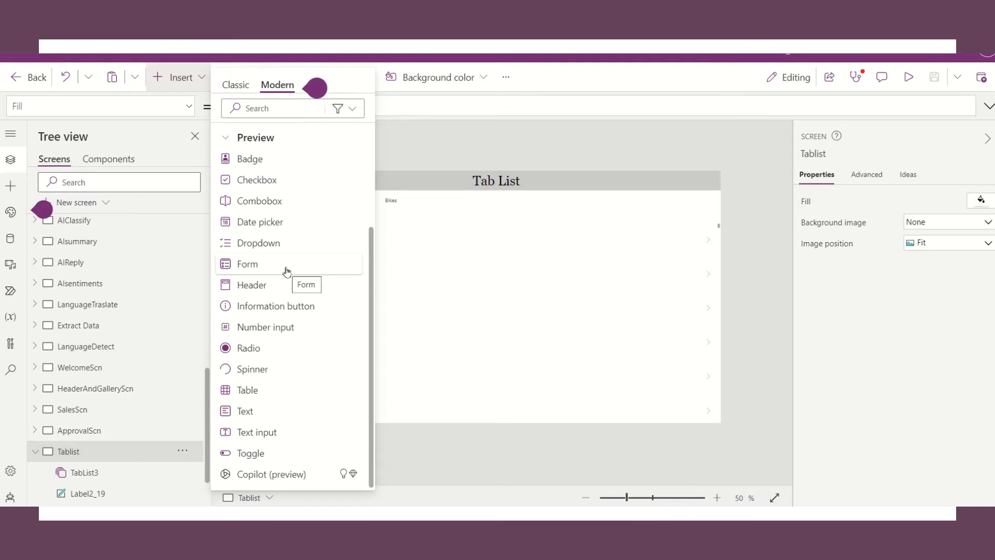
scroll(286, 271, up, 3)
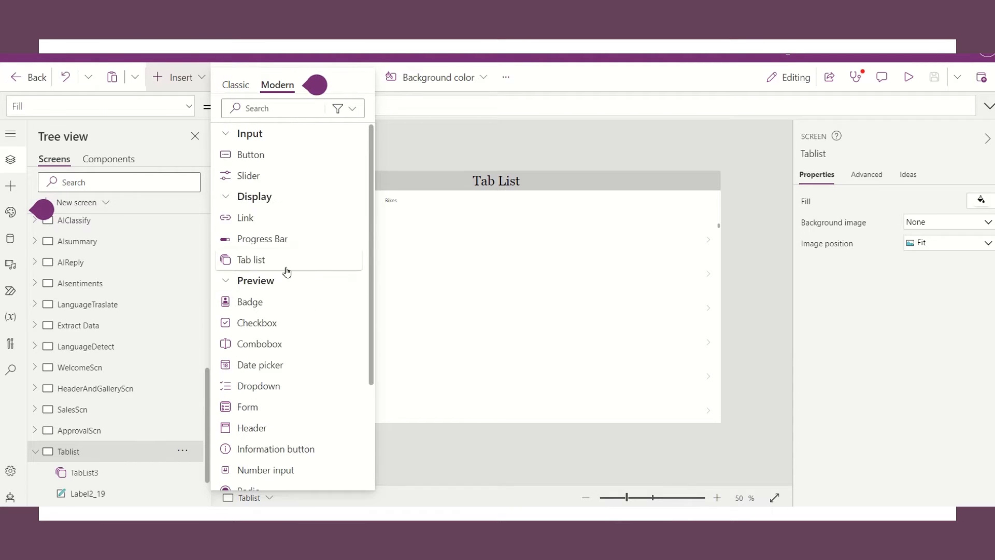
click(258, 260)
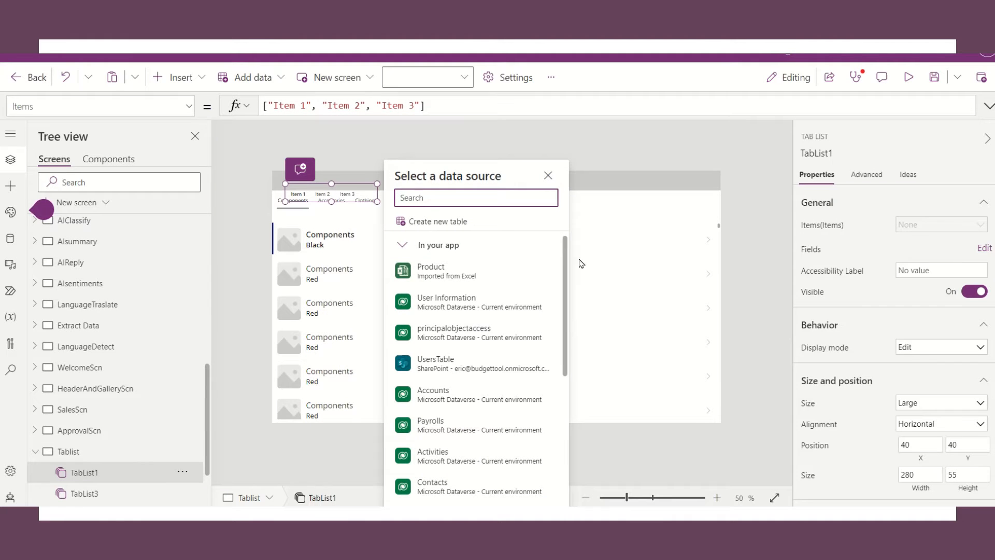
Move the new tab list over the gallery to about X 470, Y 158 and enlarge it to about 660 by 219.
drag(349, 198, 643, 295)
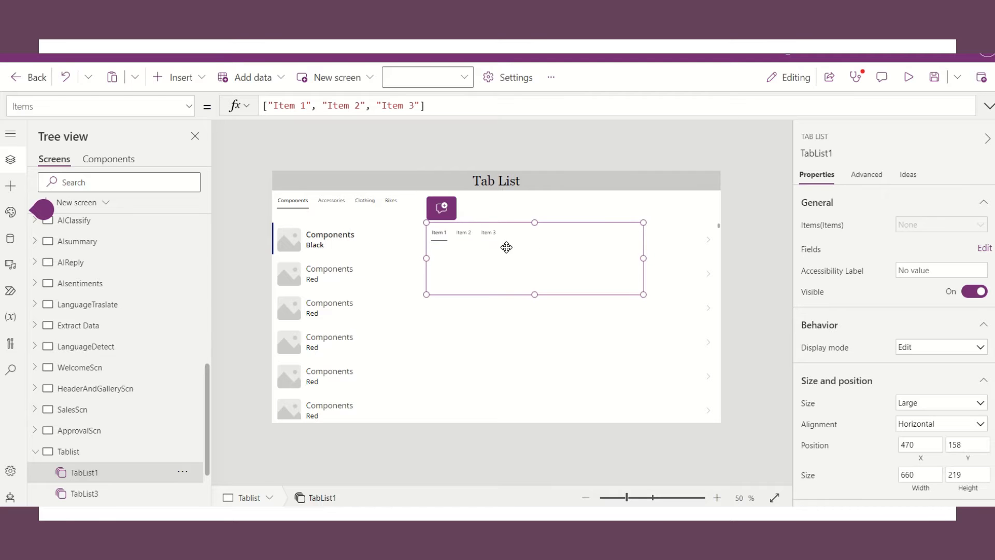
scroll(509, 247, up, 5)
scroll(510, 248, down, 5)
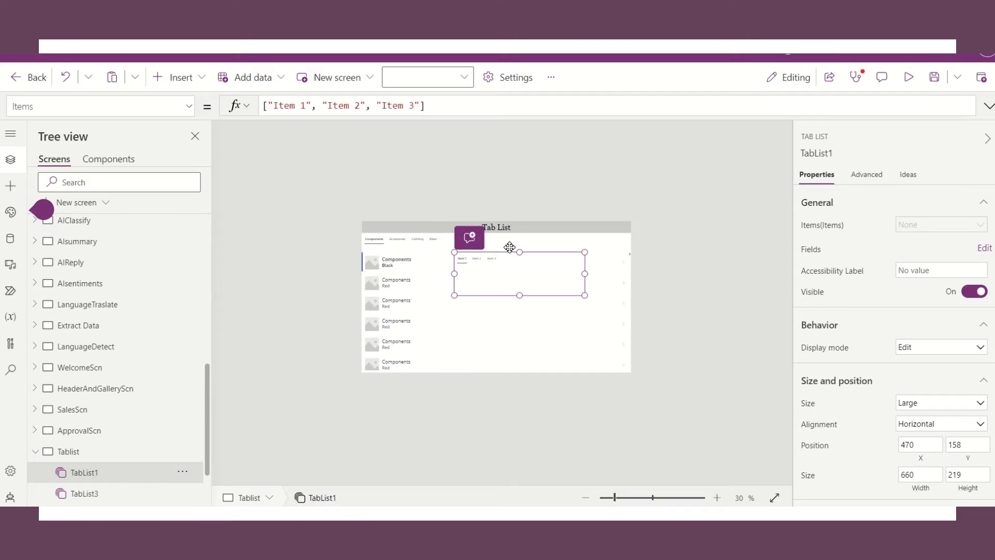
click(631, 497)
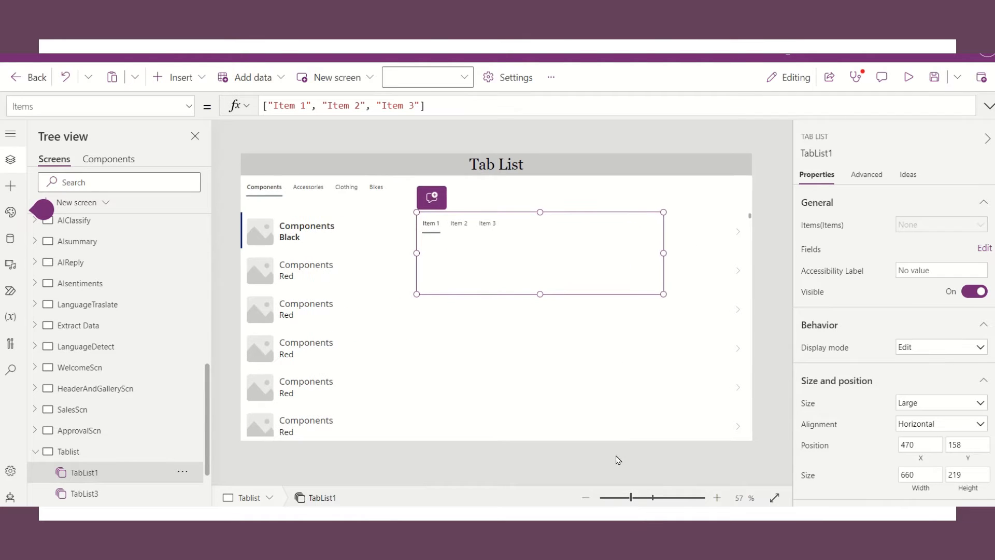
click(643, 499)
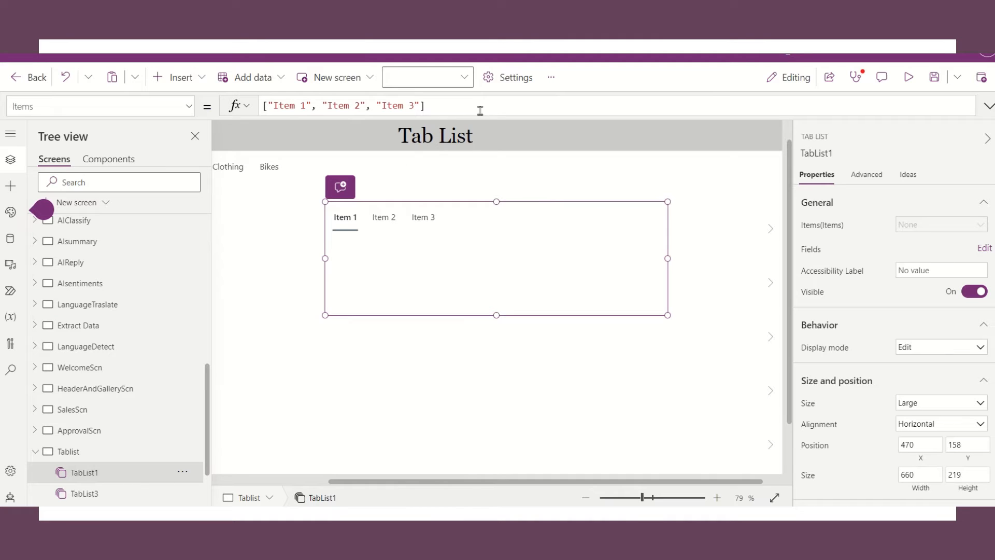
Add "Item 4" as a fourth entry in the new tab list's Items formula, after "Item 3".
drag(477, 105, 212, 96)
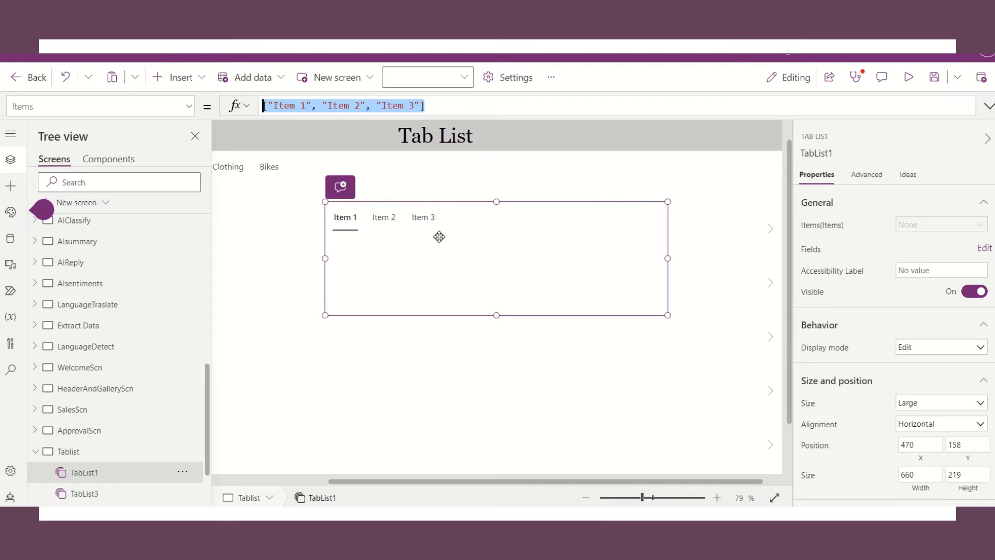
click(422, 106)
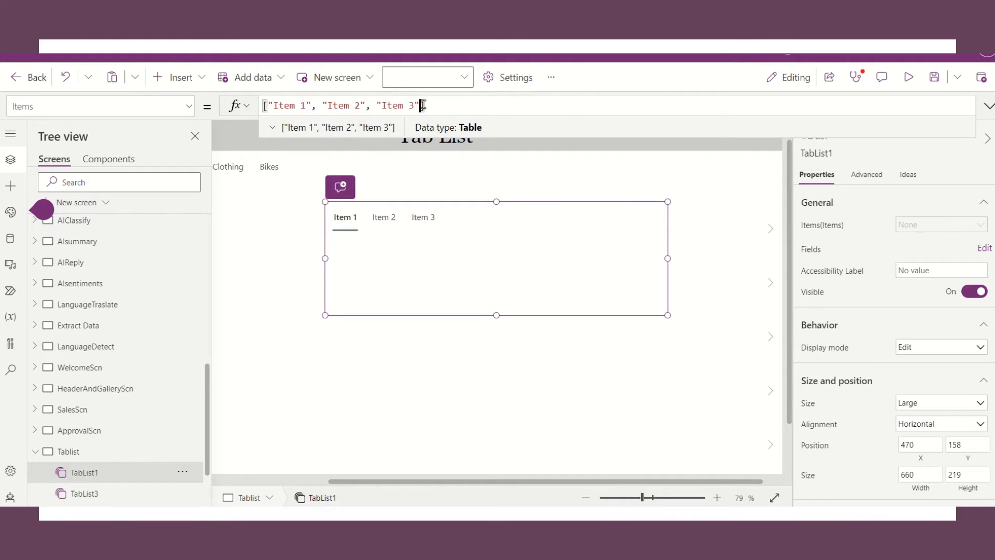
text(, "Ite)
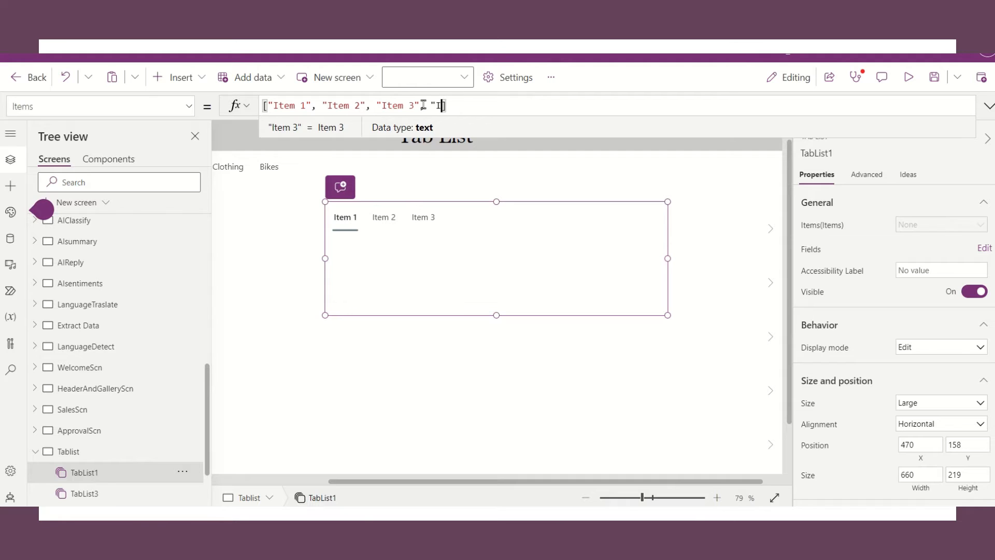
text(m4)
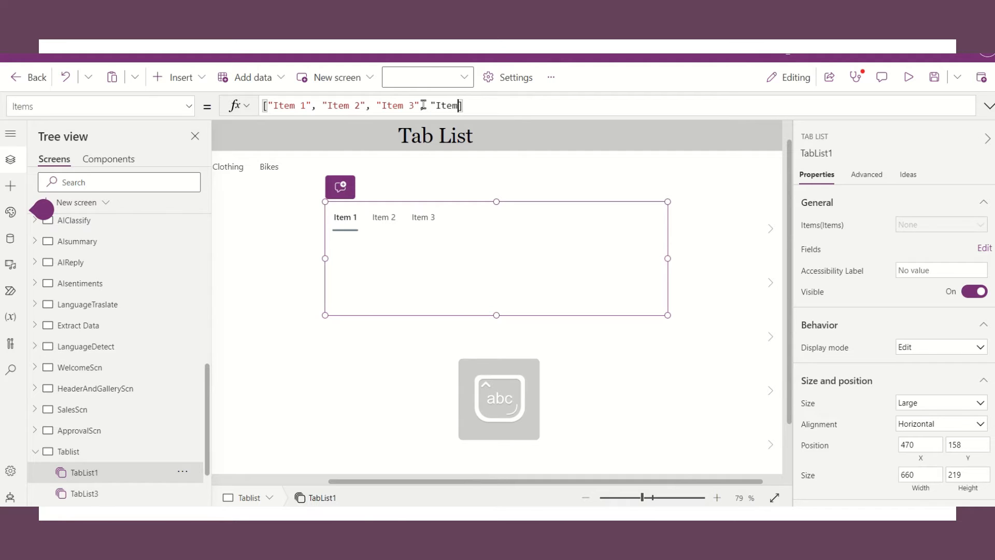
text(")
key(Left)
key(Left)
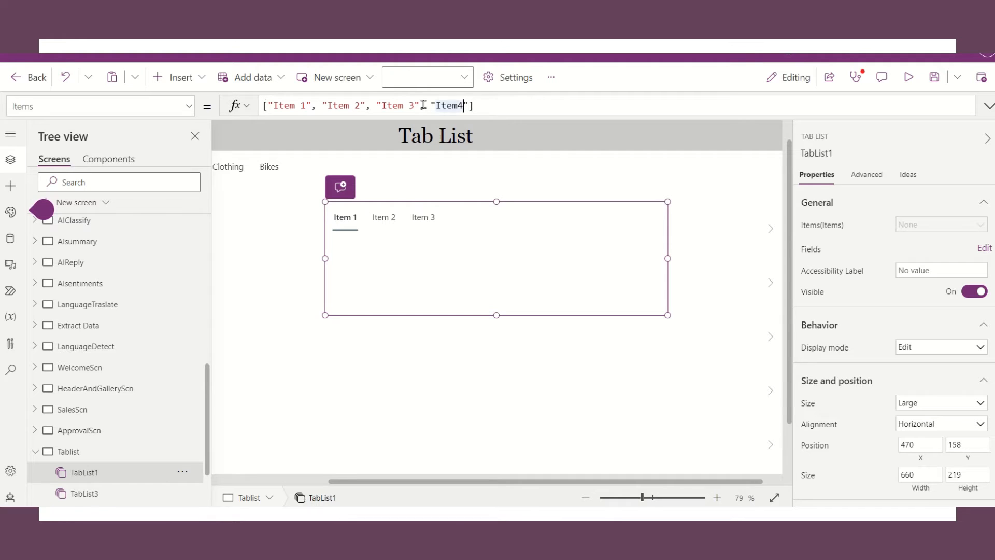
click(547, 185)
click(418, 228)
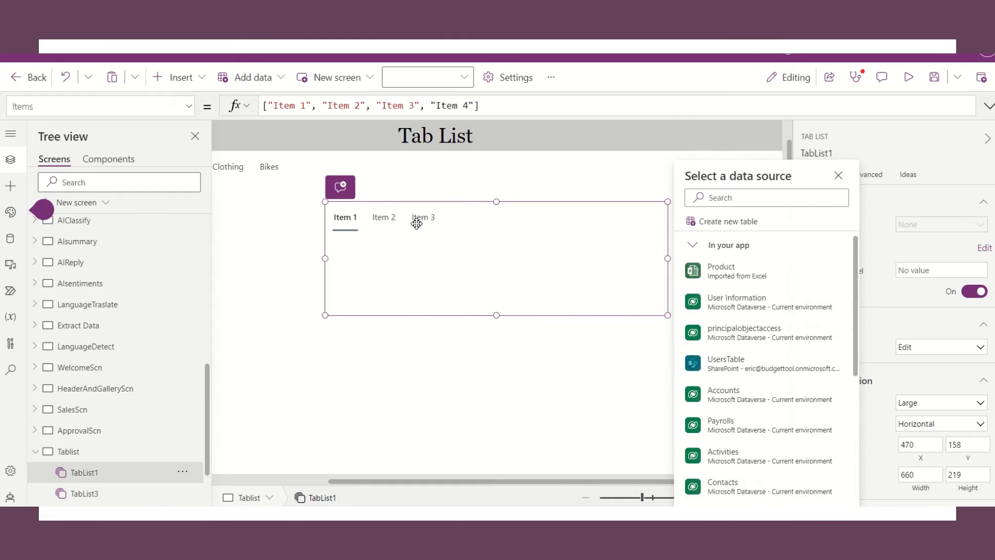
click(462, 397)
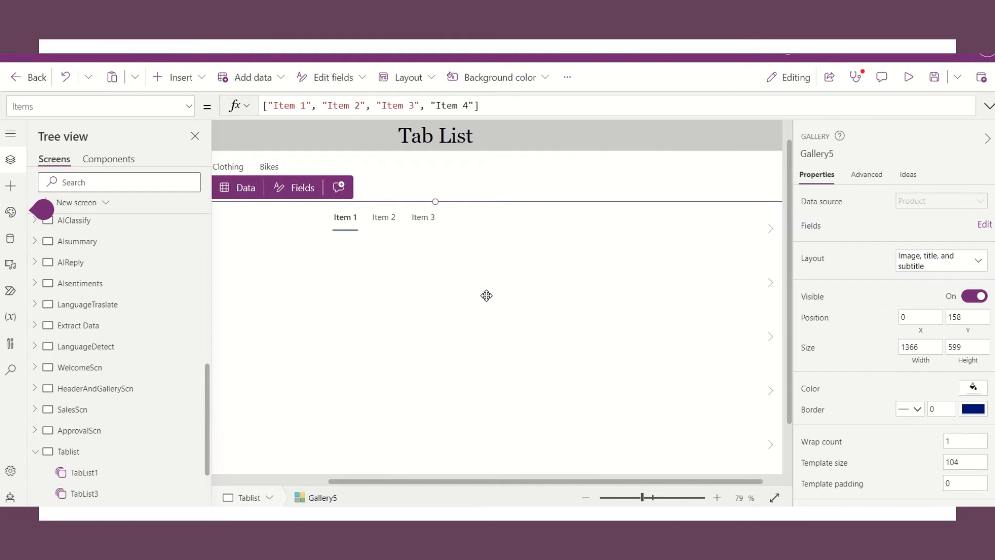
click(440, 217)
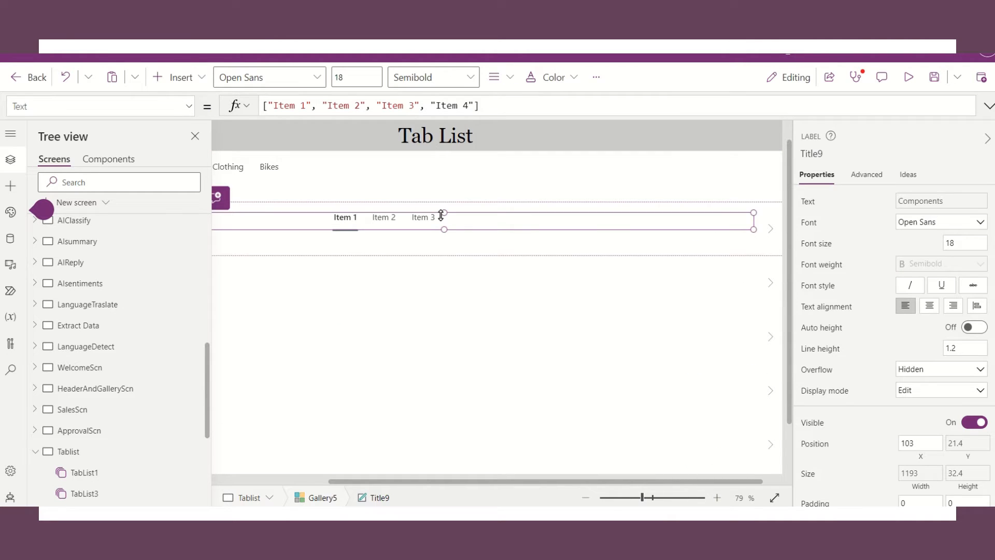
click(465, 258)
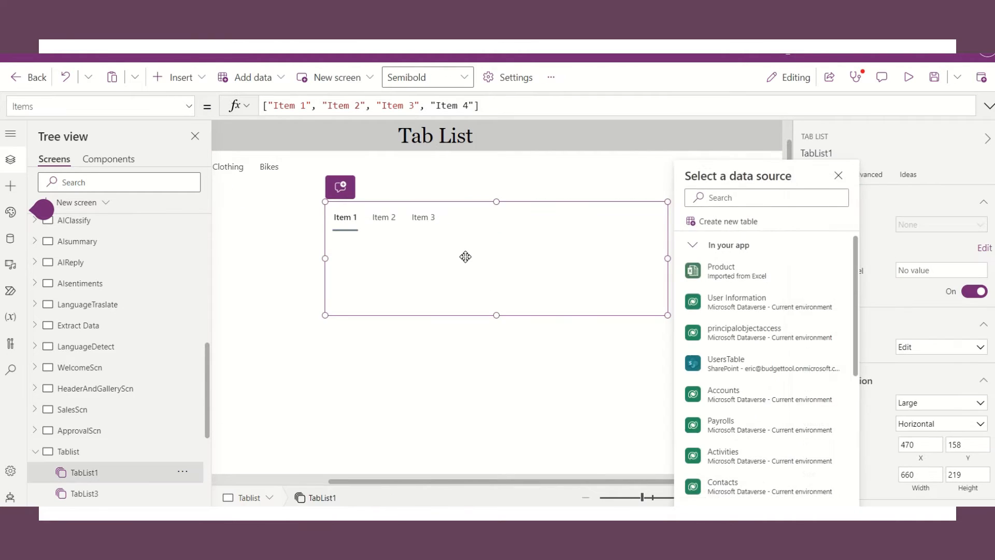
click(587, 195)
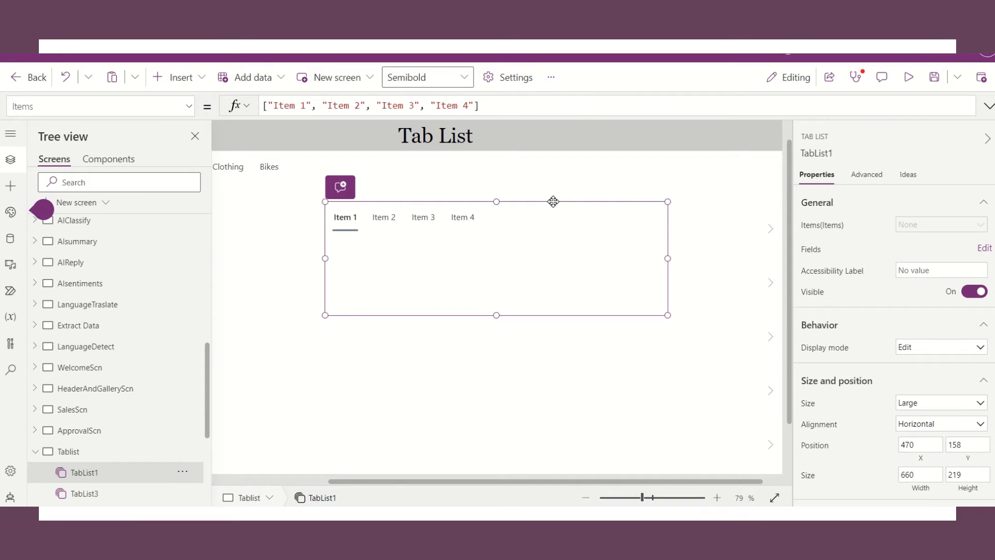
Set the new tab list's DefaultSelectedItems property to ["Item 2"] and dismiss the modern theme tip.
click(187, 107)
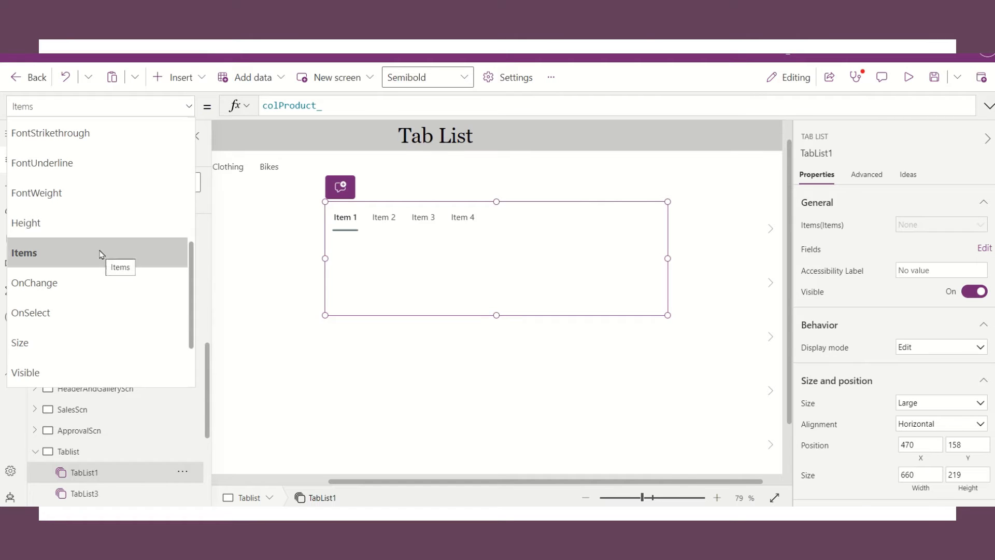
scroll(98, 253, down, 2)
scroll(75, 224, up, 6)
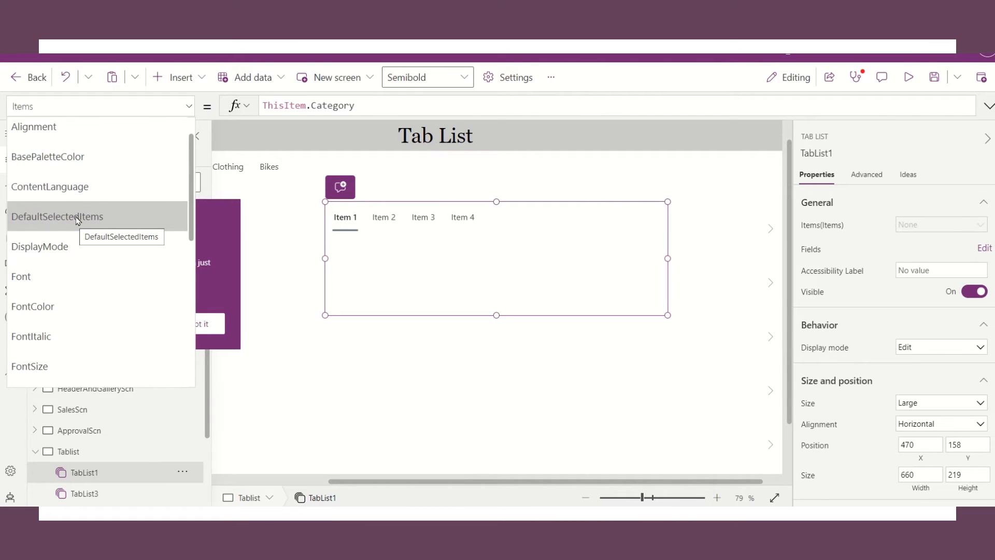
scroll(77, 219, up, 1)
click(71, 256)
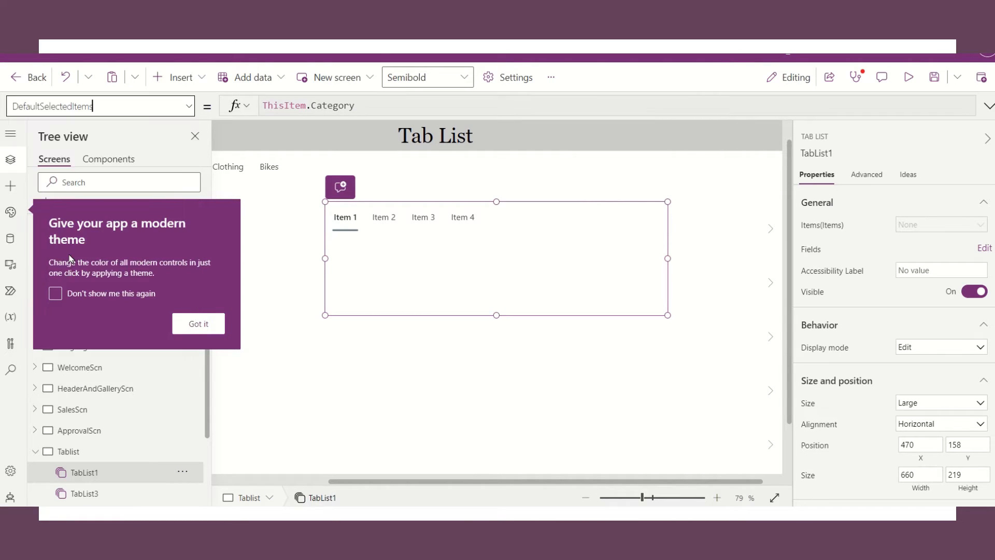
click(204, 324)
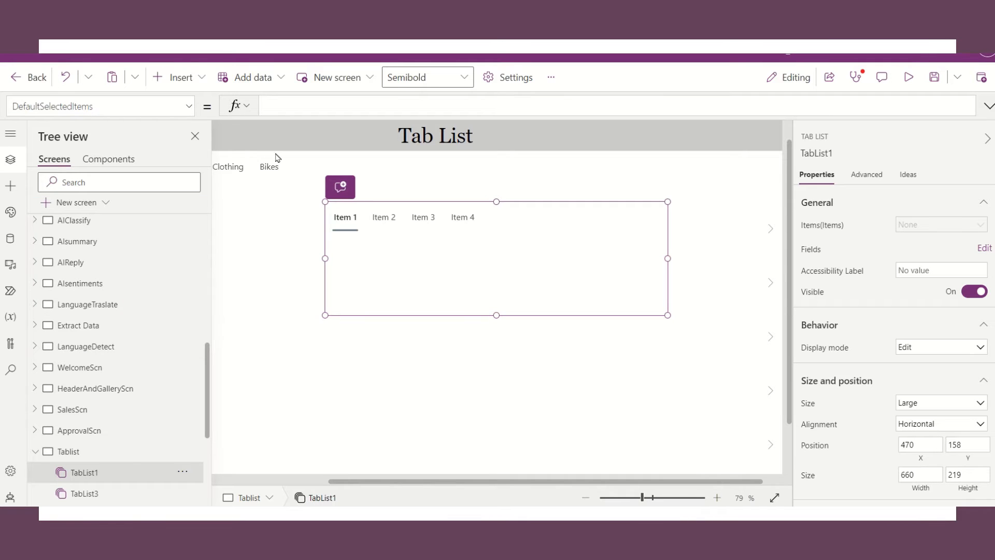
click(276, 104)
text(Ite)
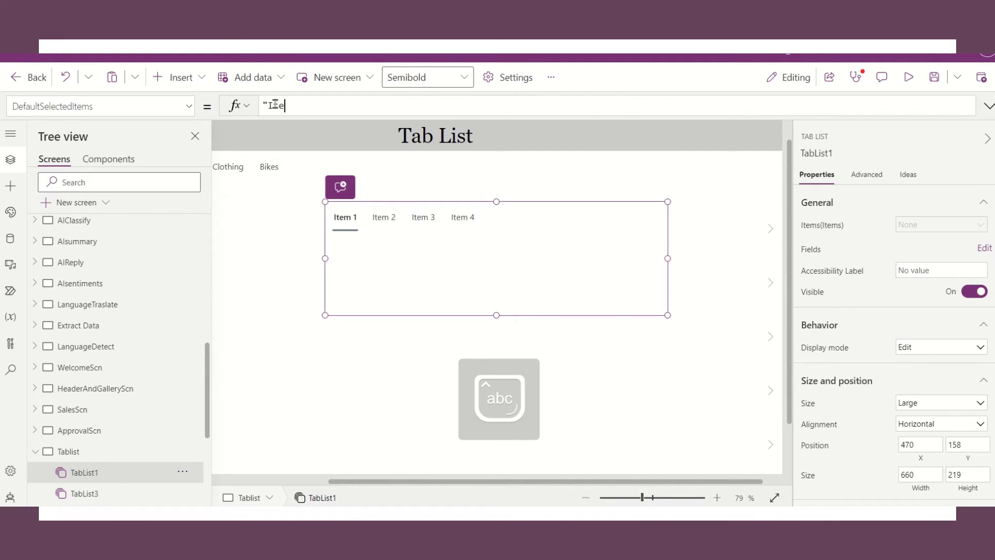
text(m 2")
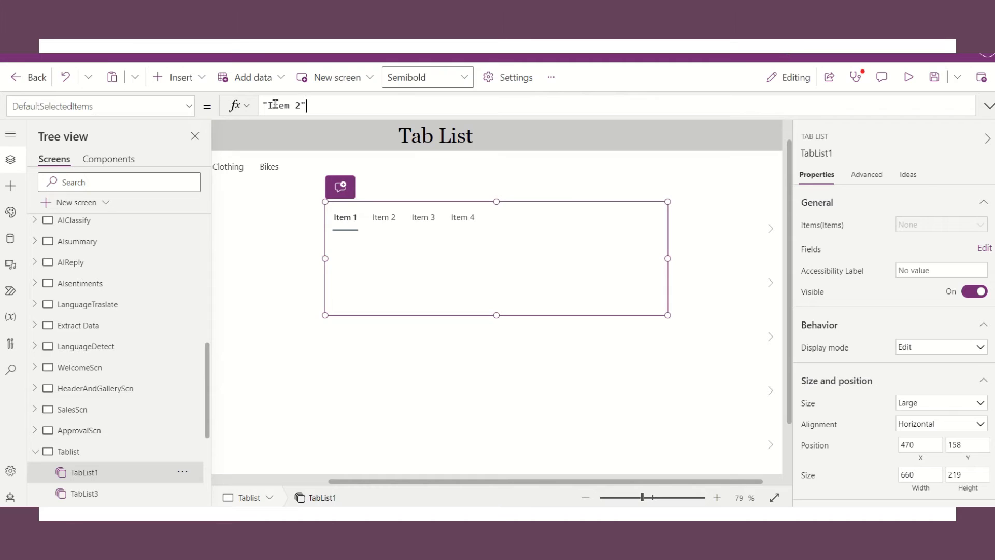
text(])
key(Home)
text([)
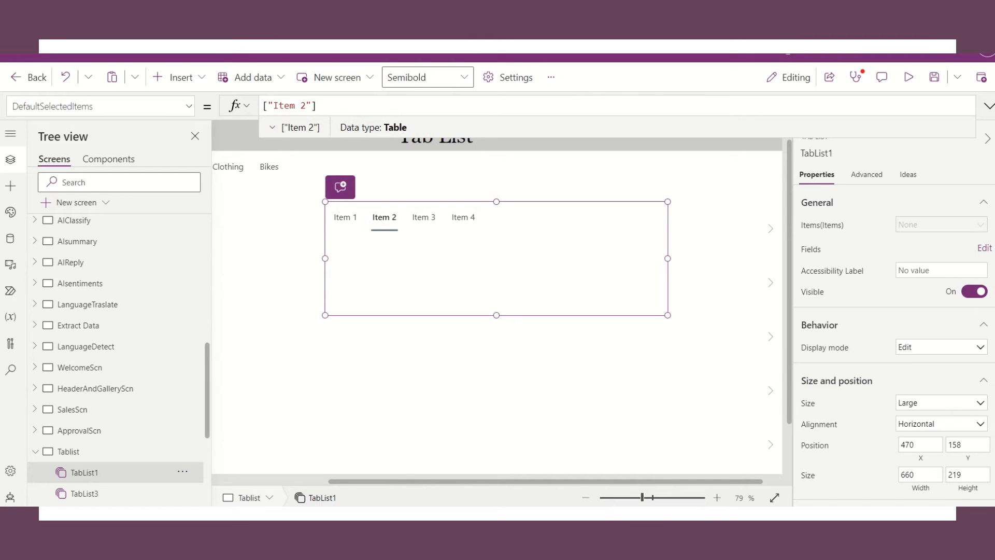
click(708, 327)
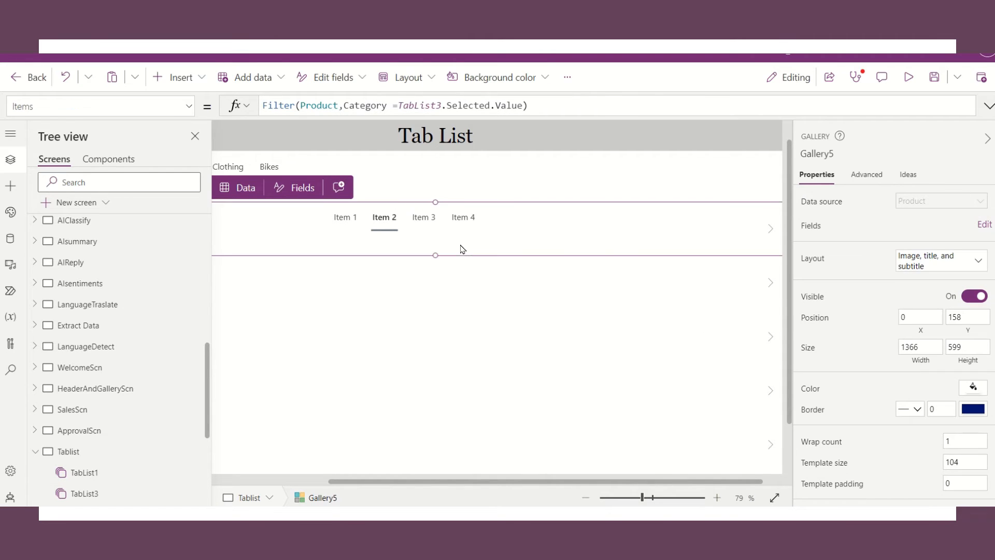
click(394, 228)
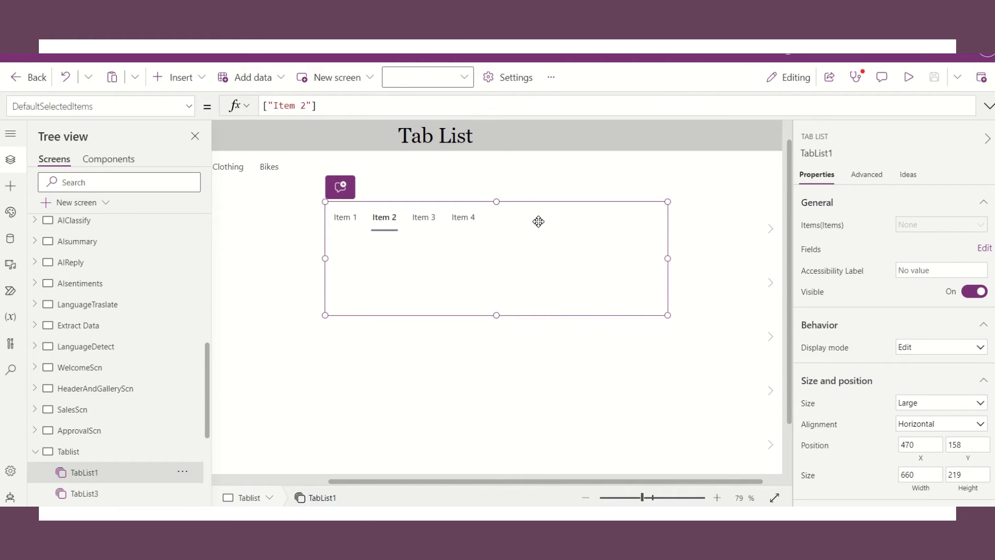
Set the new tab list's alignment to Vertical, then delete that control from the Tablist screen.
click(971, 424)
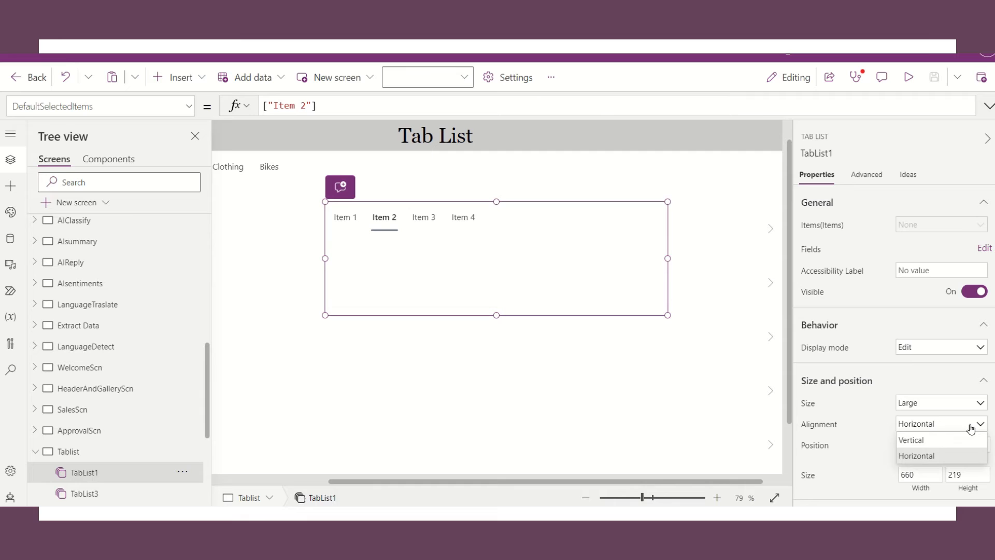
click(932, 441)
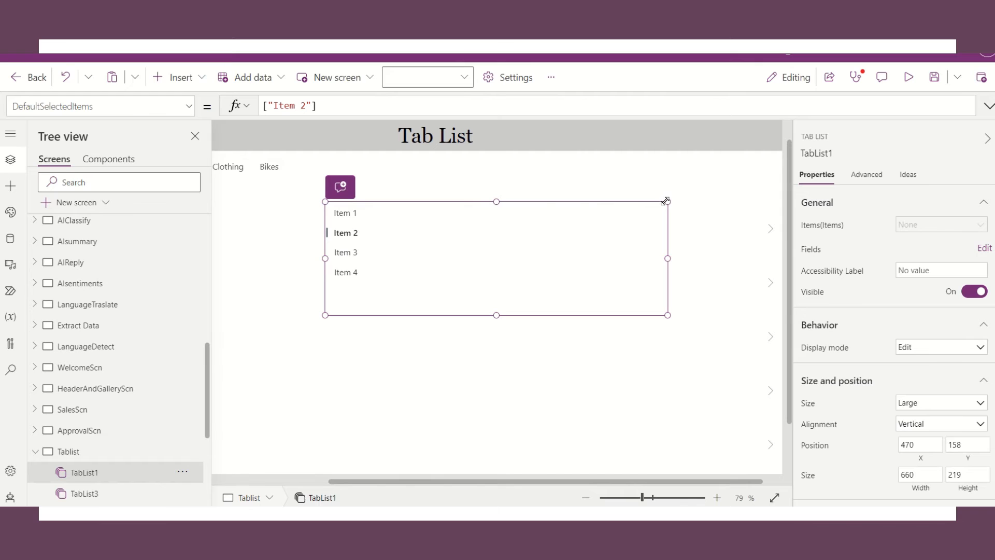
key(Delete)
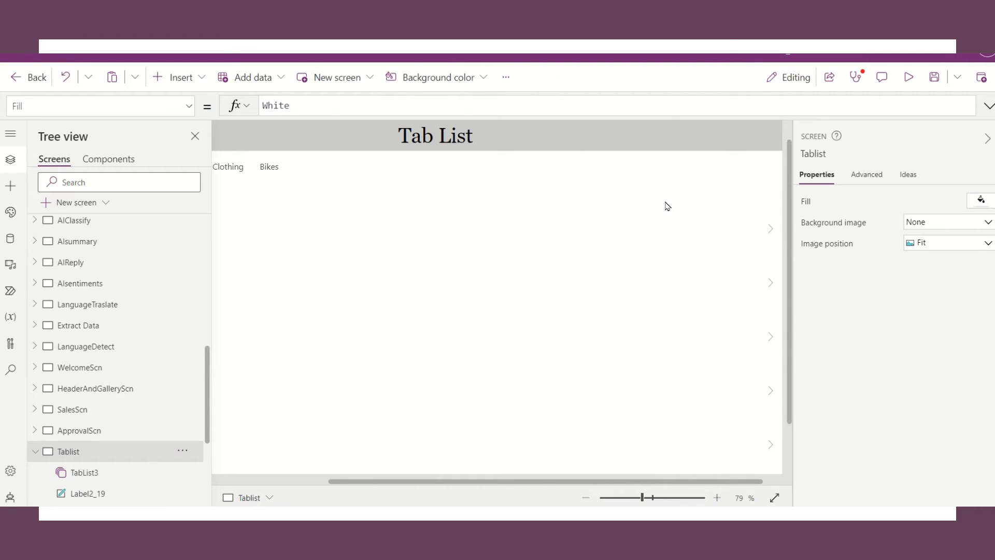
Examine the Items formulas of the category tab list and the product gallery, and preview the Product table's records.
click(632, 499)
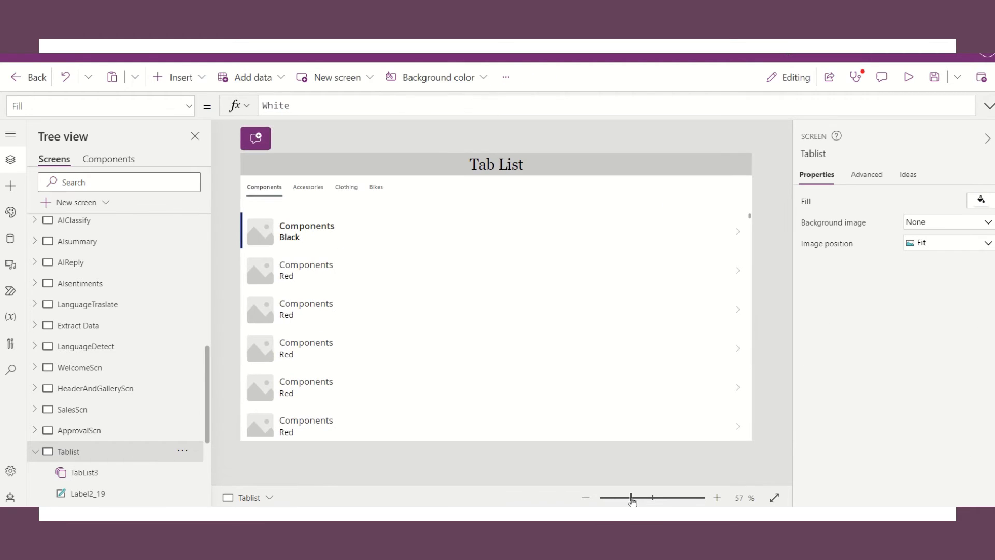
click(346, 312)
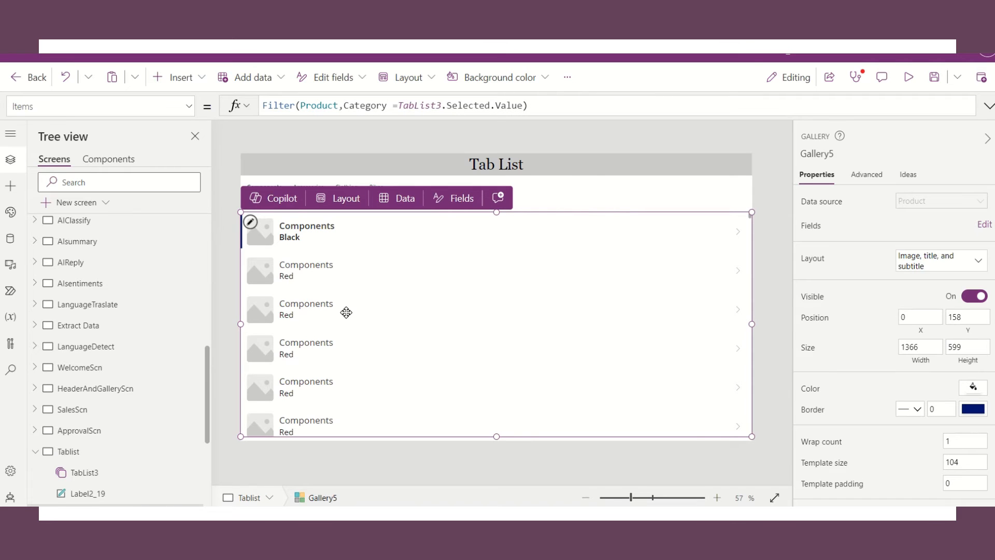
click(632, 145)
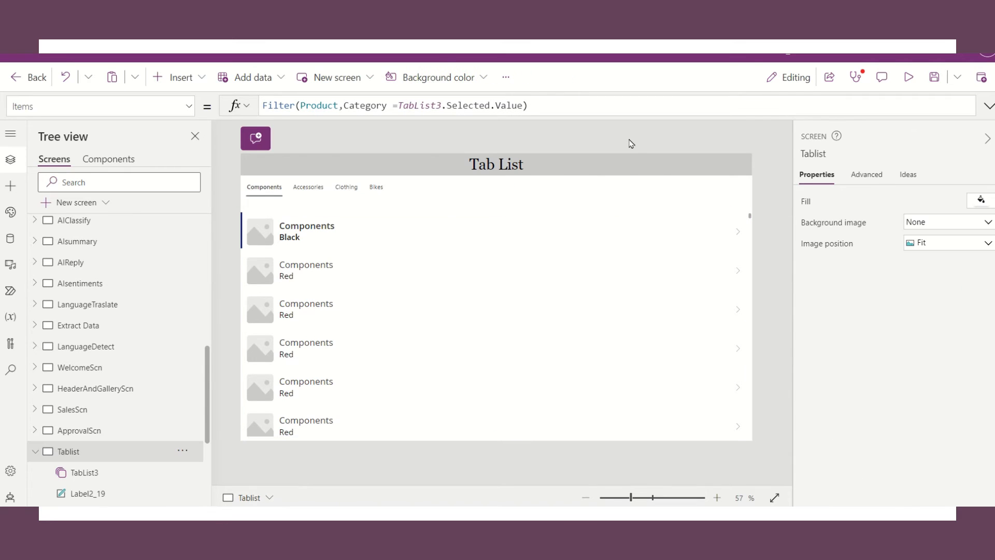
click(325, 191)
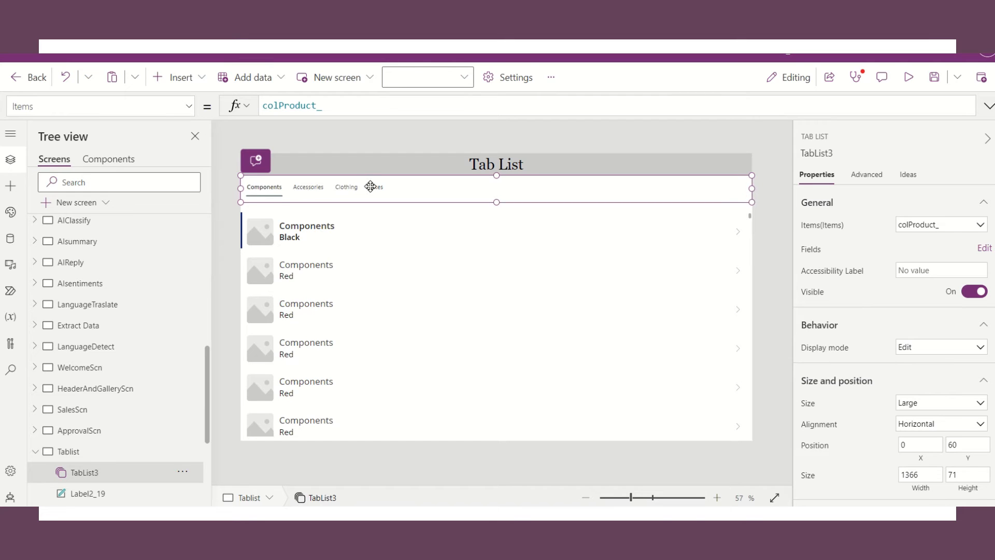
click(294, 309)
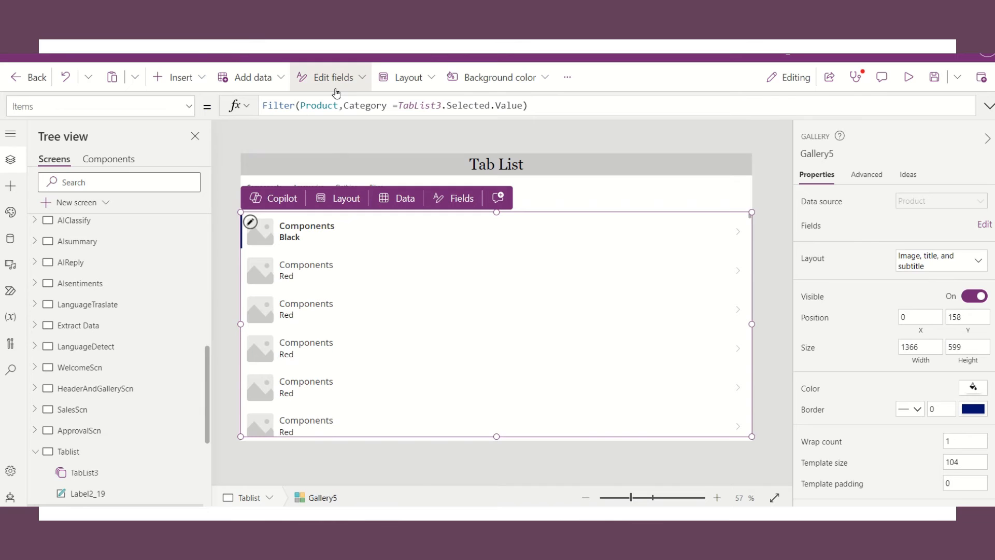
double_click(317, 105)
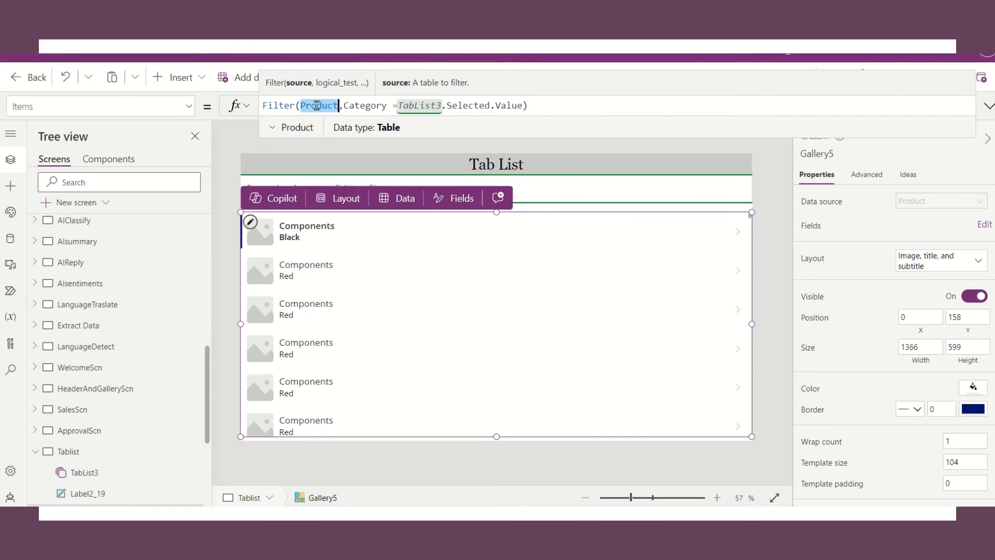
click(273, 128)
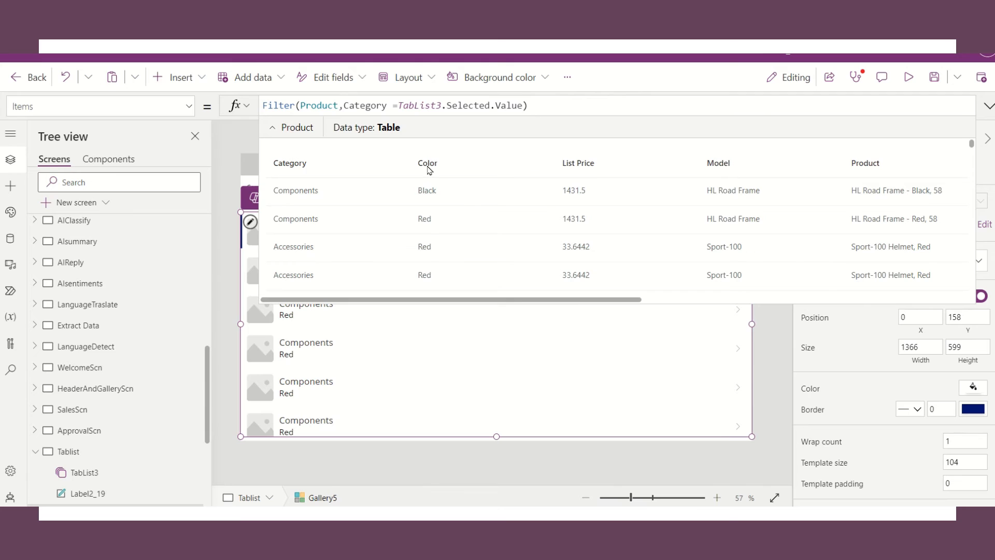
click(429, 401)
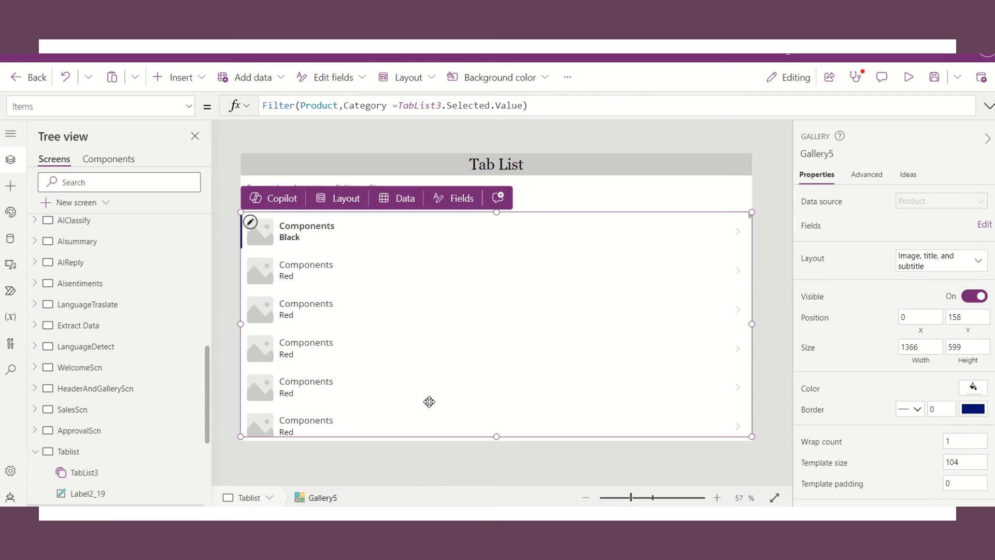
Examine the Tablist screen's OnVisible formula and preview the values in the colProduct_ collection.
click(586, 179)
click(563, 155)
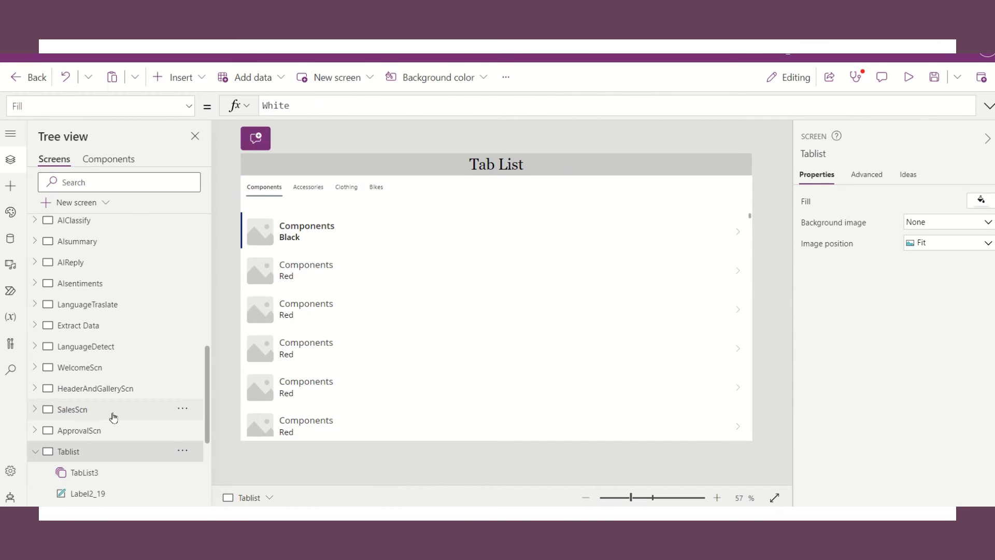
click(34, 451)
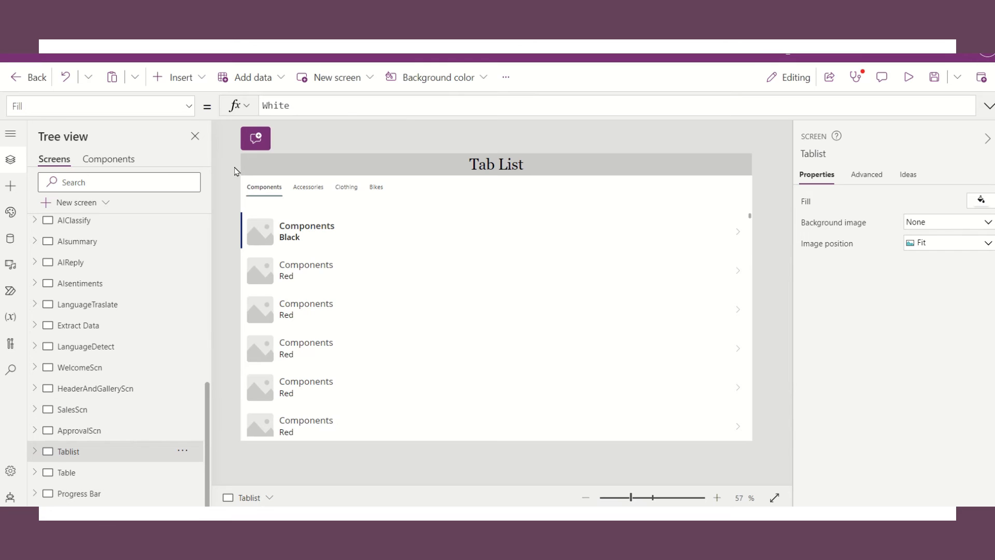
click(176, 106)
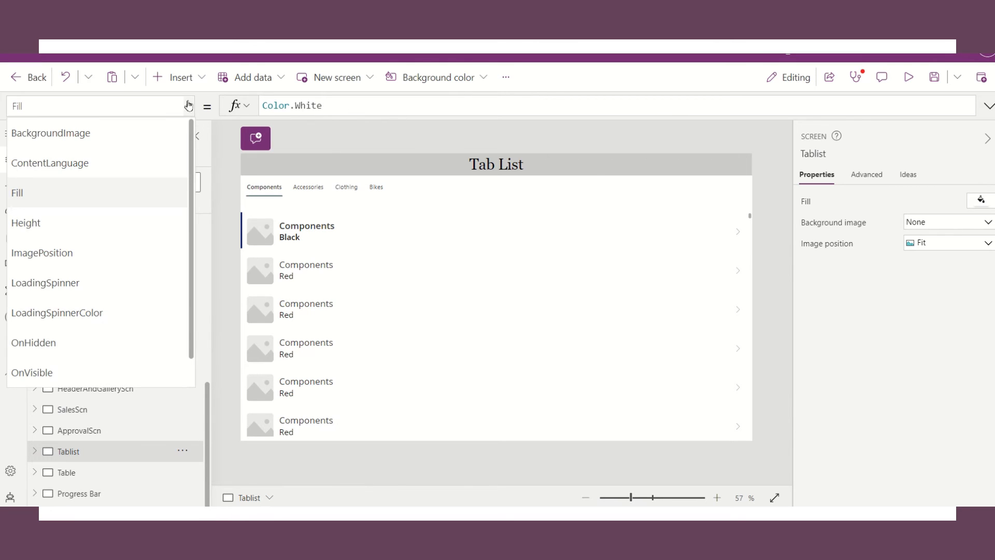
click(52, 380)
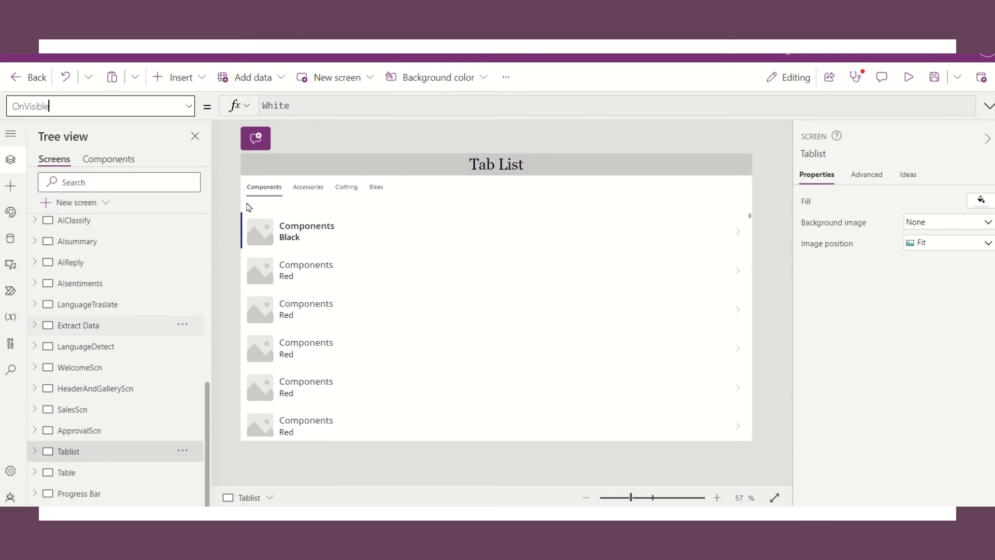
double_click(364, 104)
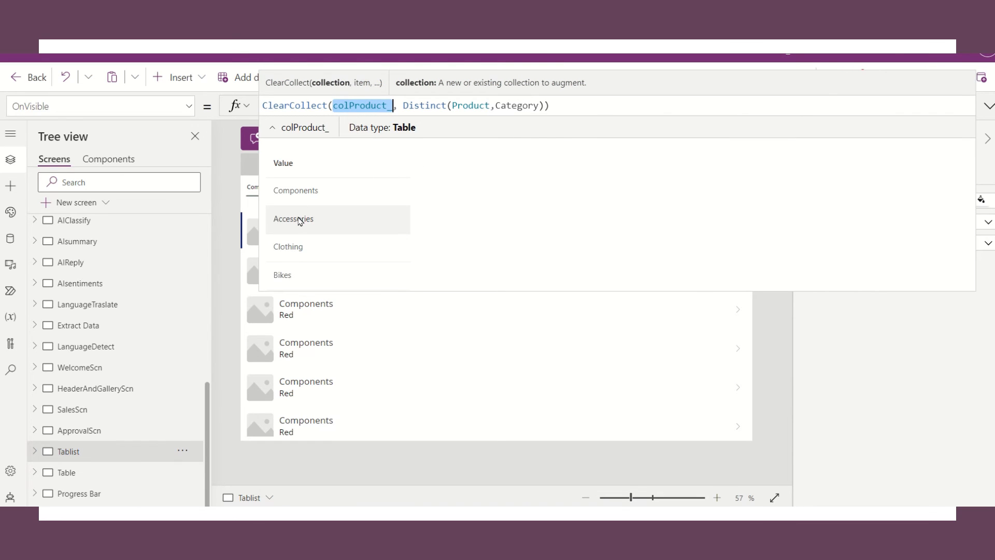
double_click(468, 106)
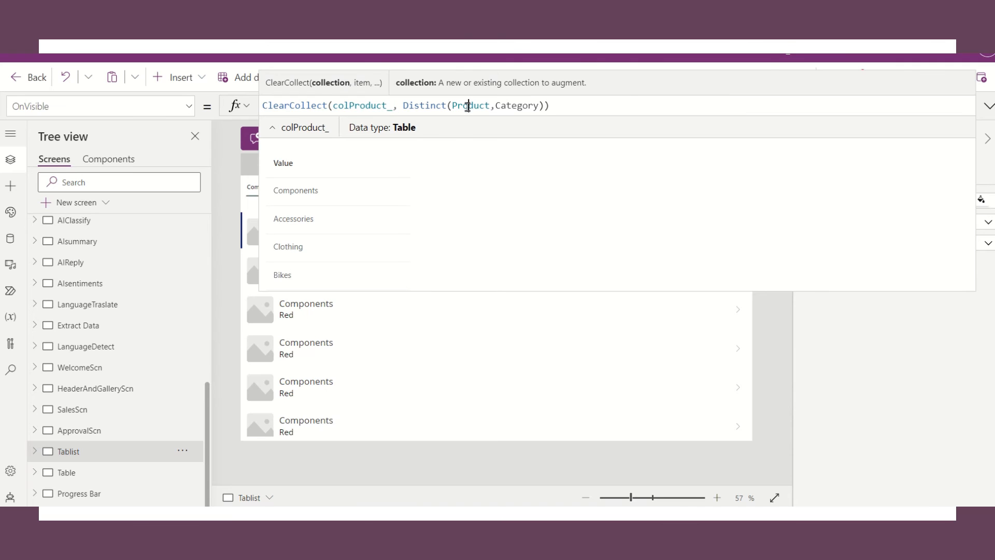
click(582, 317)
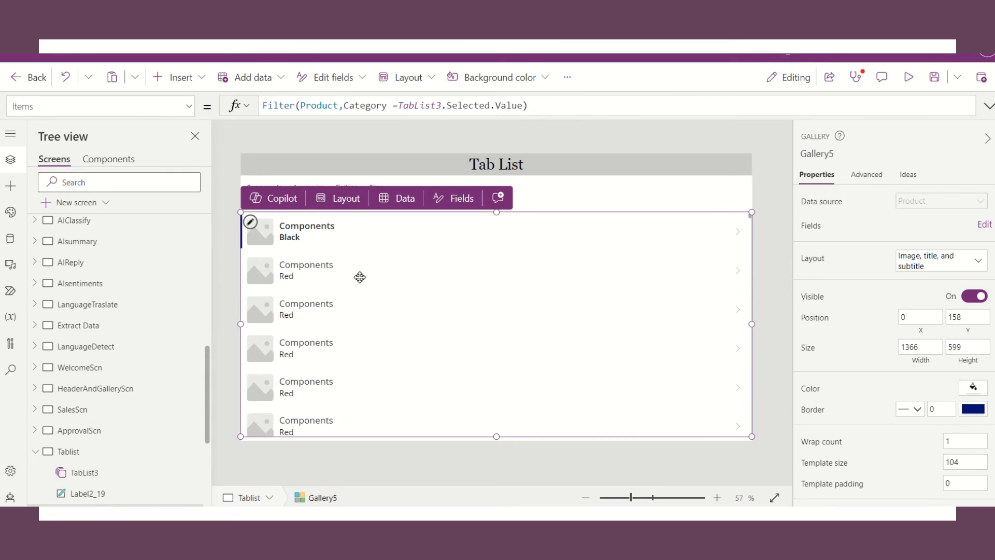
click(360, 136)
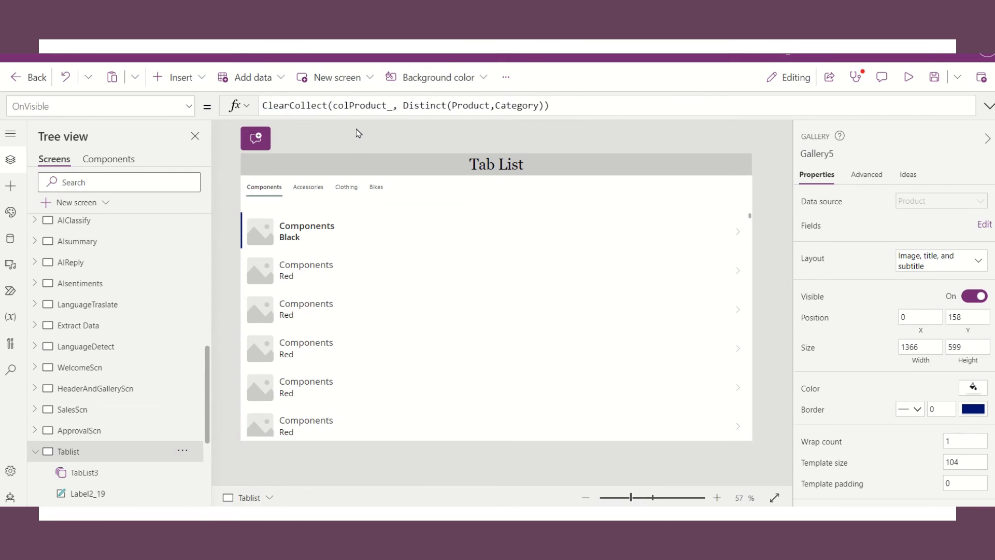
Preview the app, switch to the Clothing and Accessories tabs, then close the preview and dismiss the testing tip.
click(907, 77)
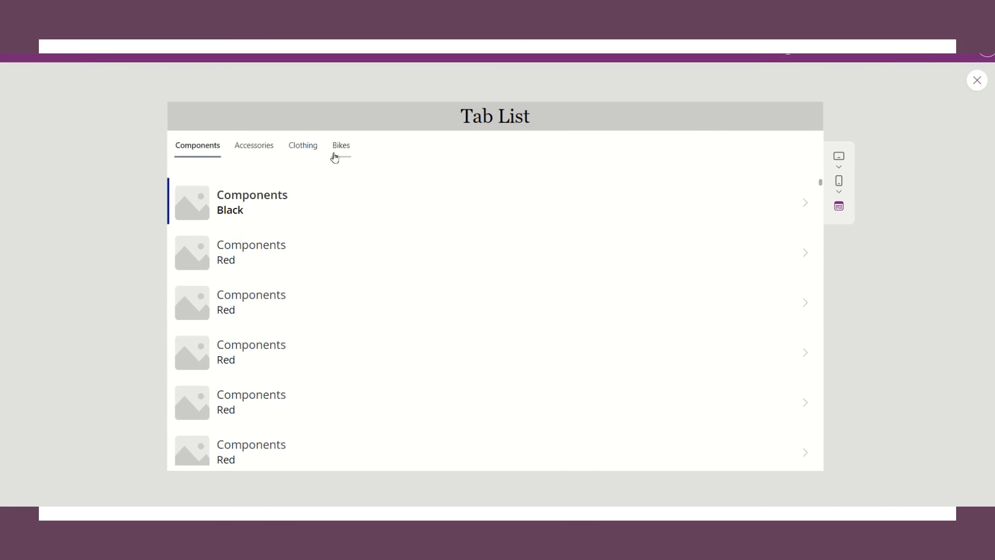
click(300, 152)
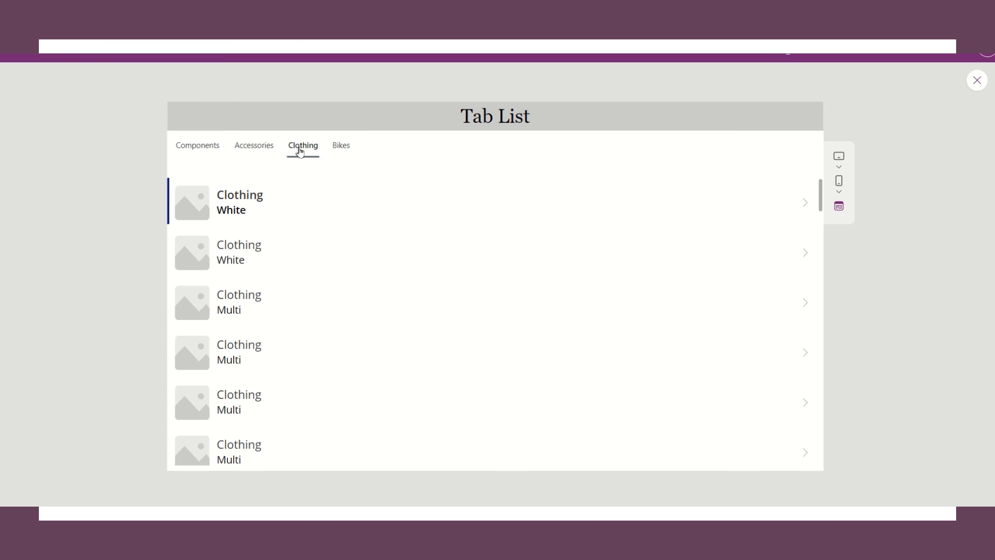
click(255, 151)
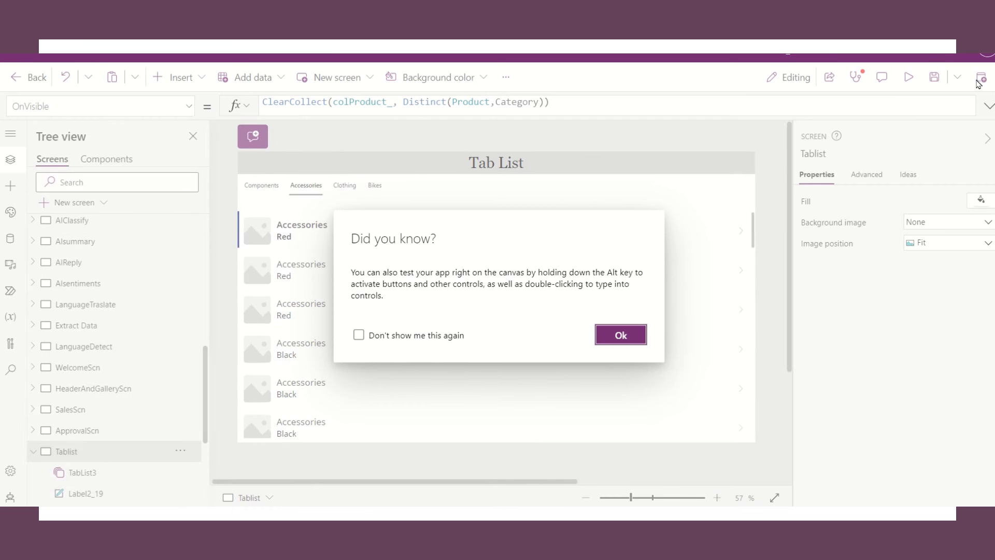
click(977, 79)
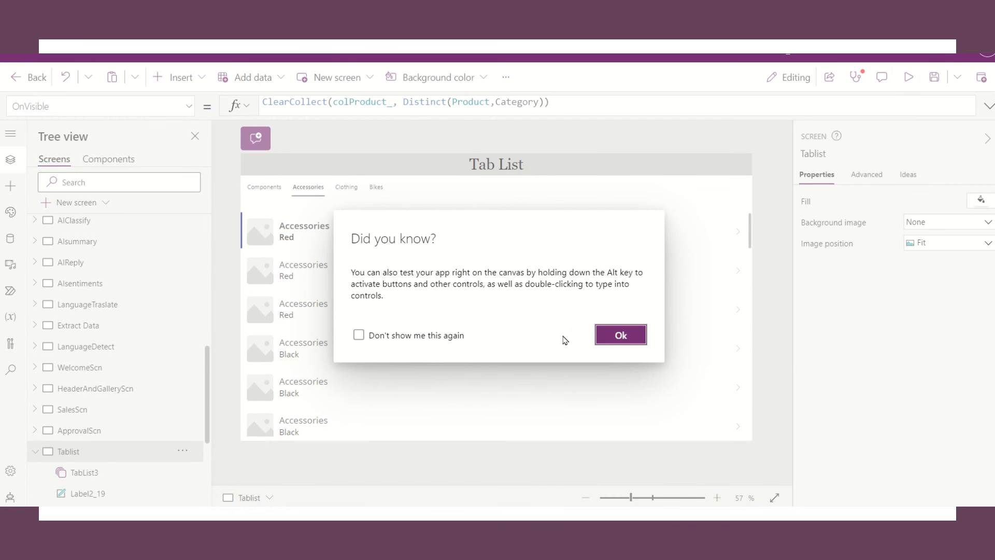
click(621, 334)
Examine the source table and the Category condition in the product gallery's Filter formula.
click(528, 358)
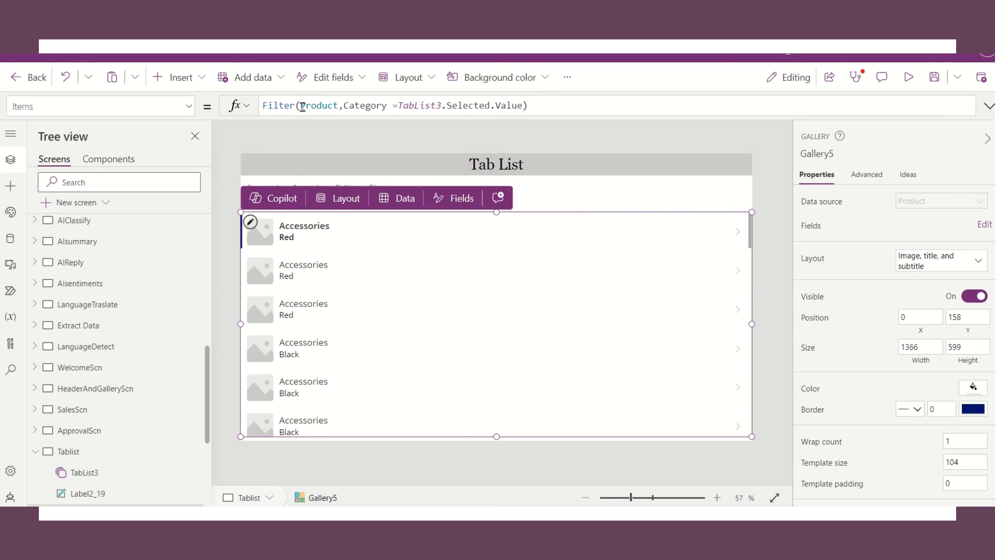
click(319, 107)
double_click(319, 107)
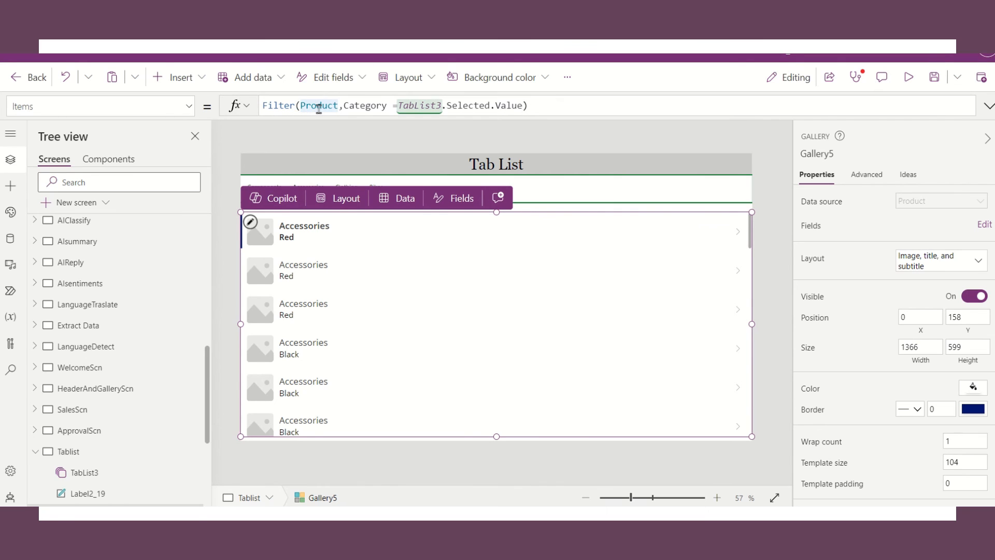
double_click(319, 107)
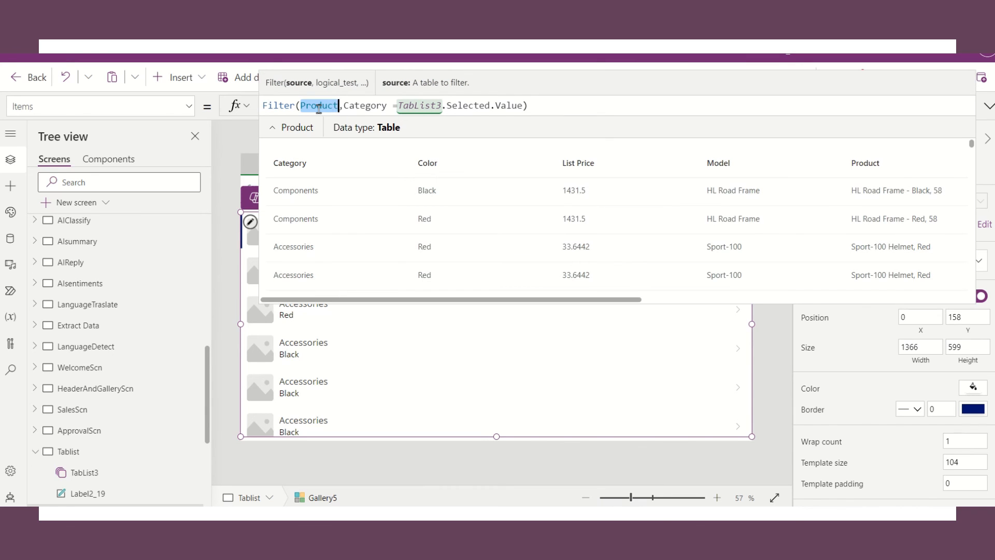
double_click(366, 107)
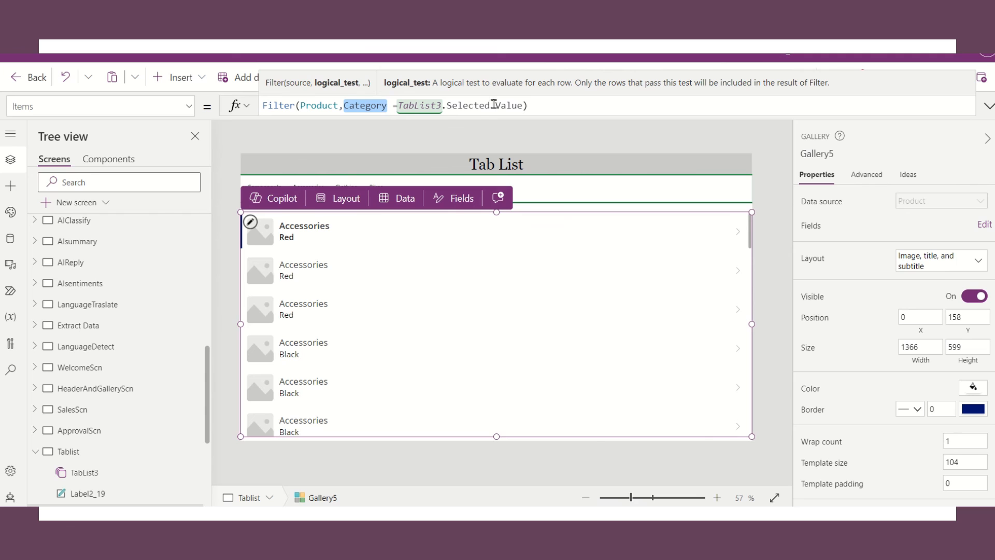
click(781, 208)
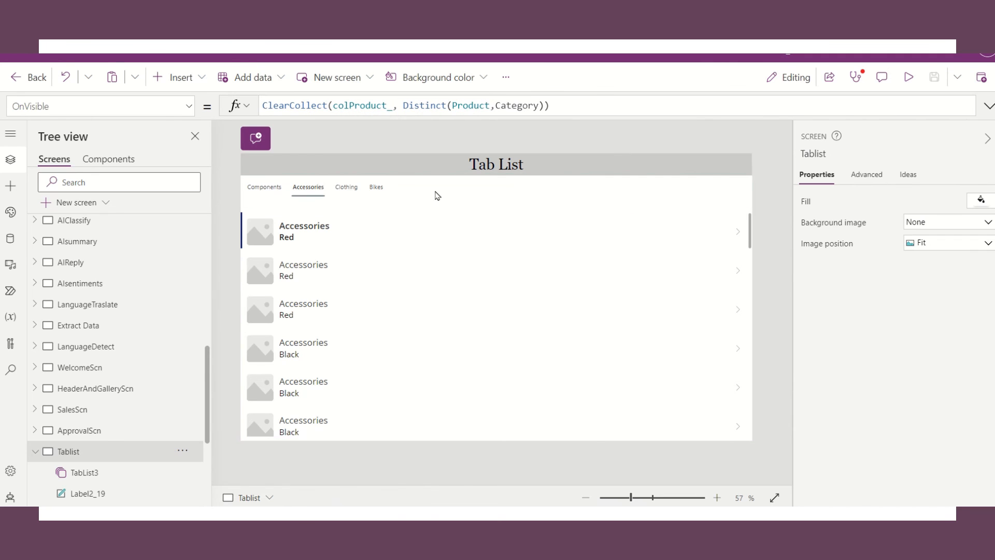
Check the category tab list's Items source and its control name as referenced in the gallery filter.
click(392, 191)
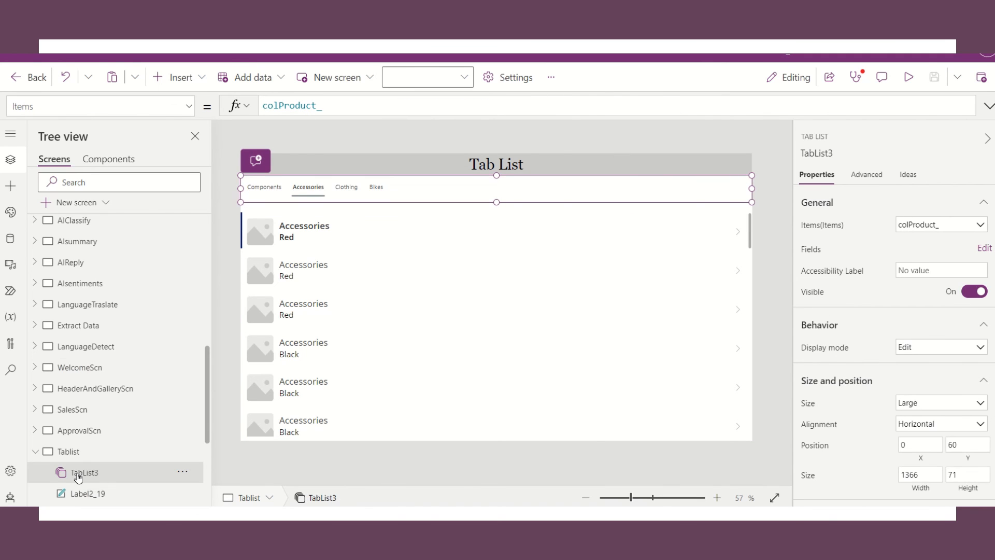
click(821, 153)
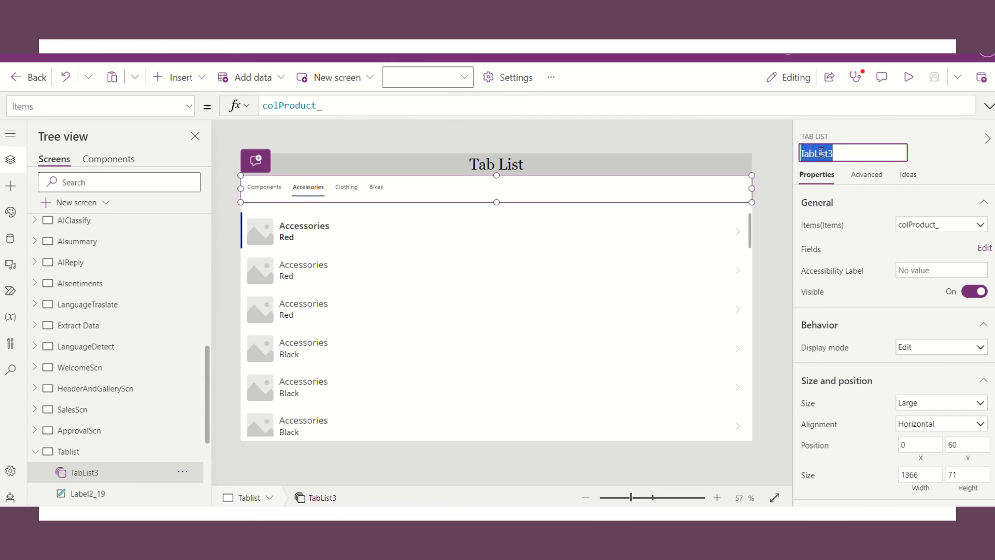
click(583, 134)
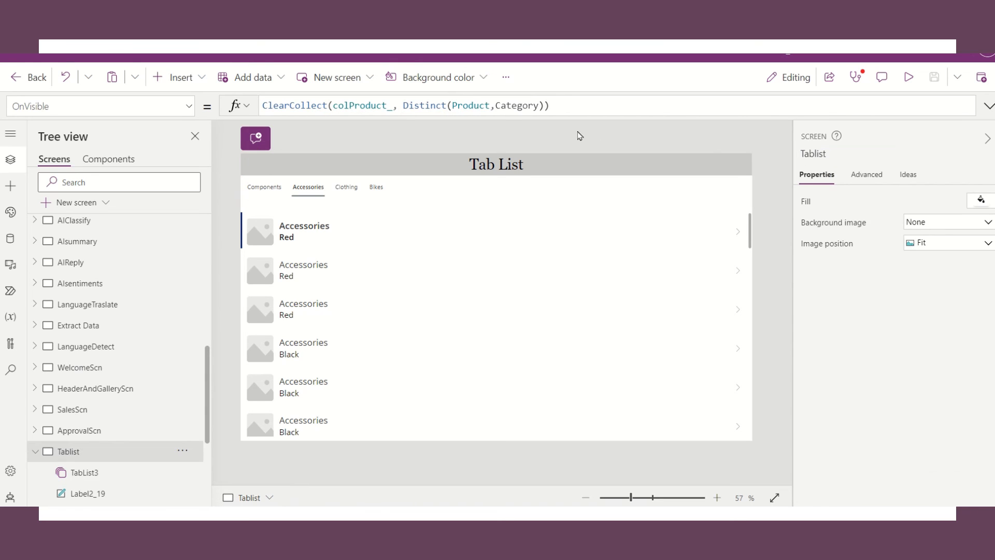
Review the product gallery's Items formula once more and start a preview of the Tablist screen.
click(497, 267)
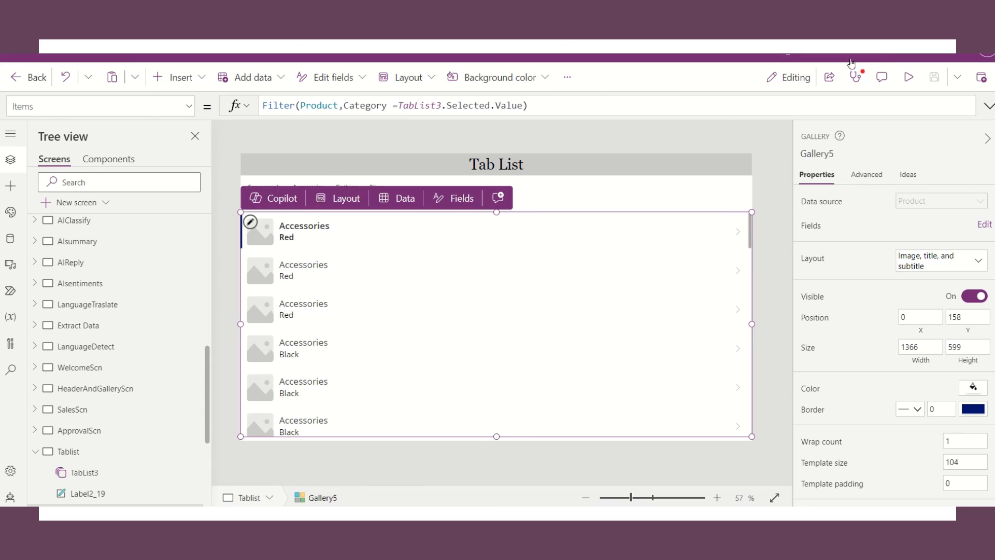
click(908, 79)
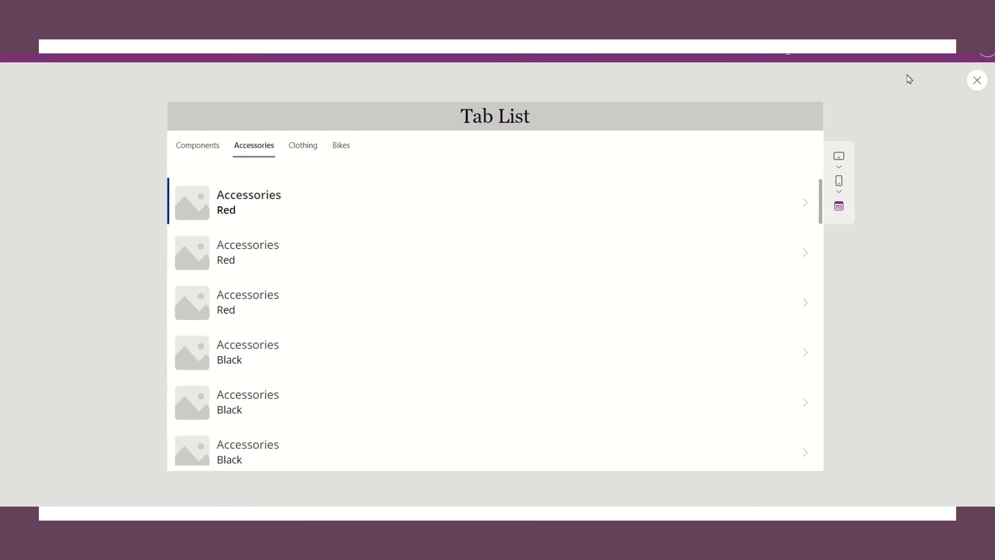